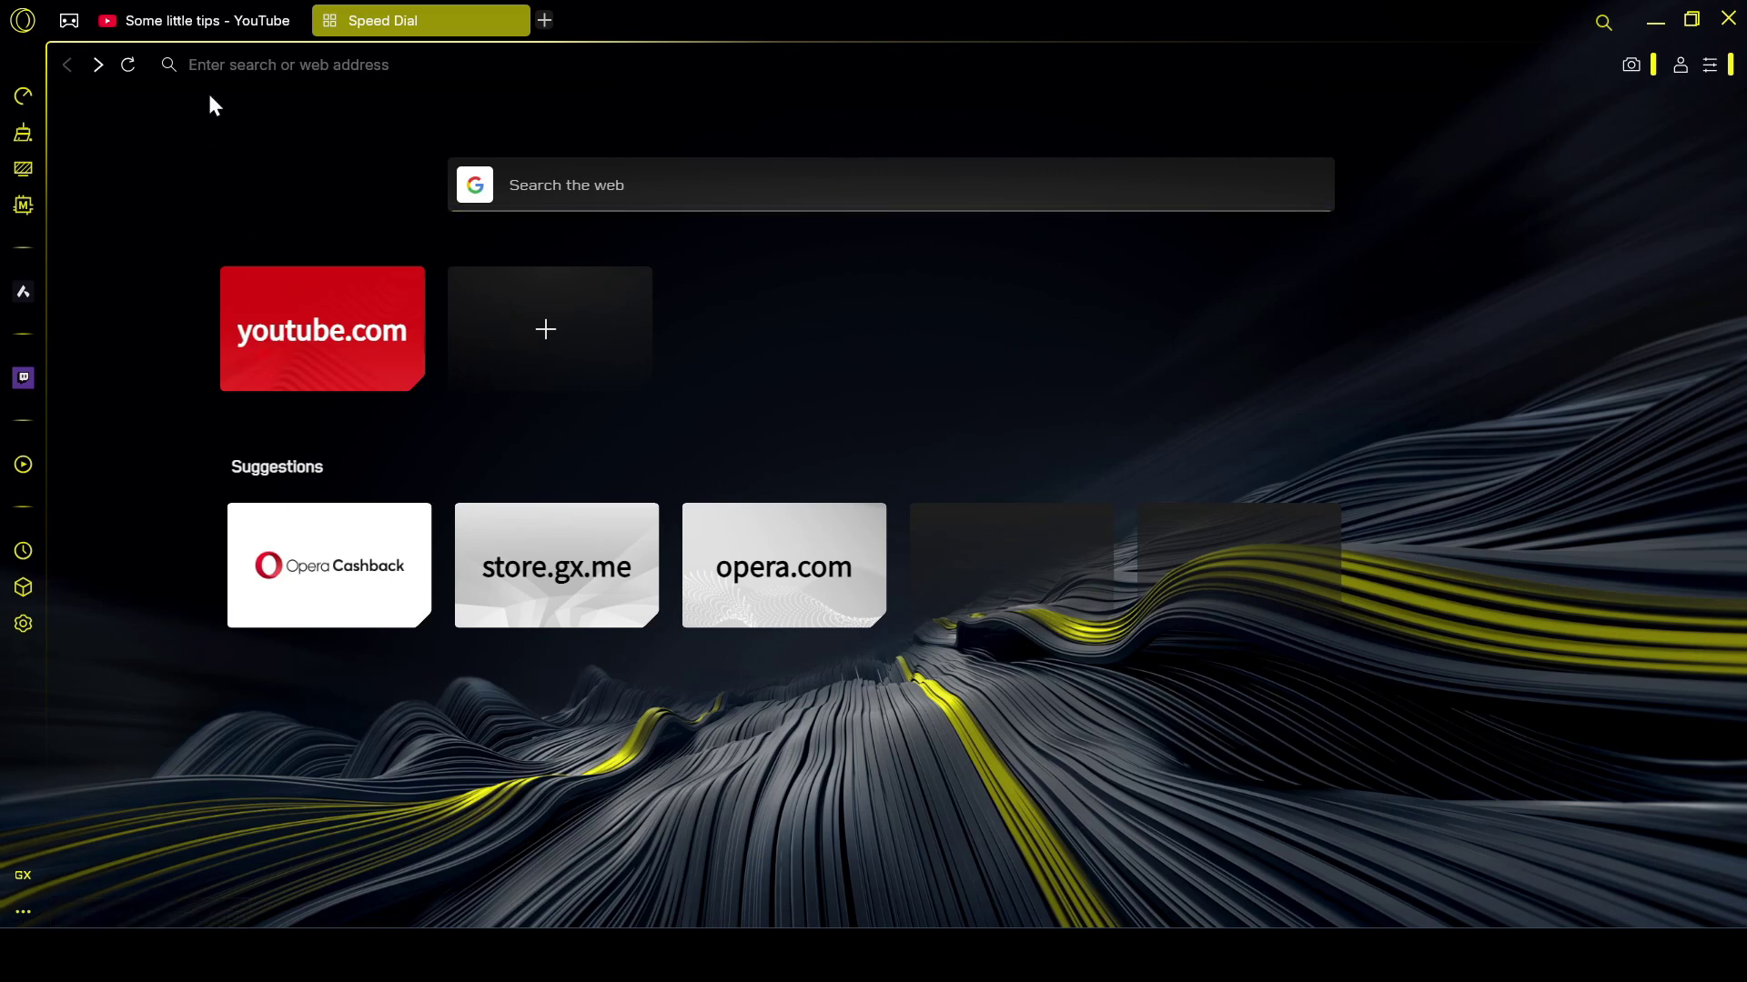
Switch from Speed Dial to the 'Some little tips - YouTube' channel tab.
{"action": "left_click", "coordinate": [213, 7]}
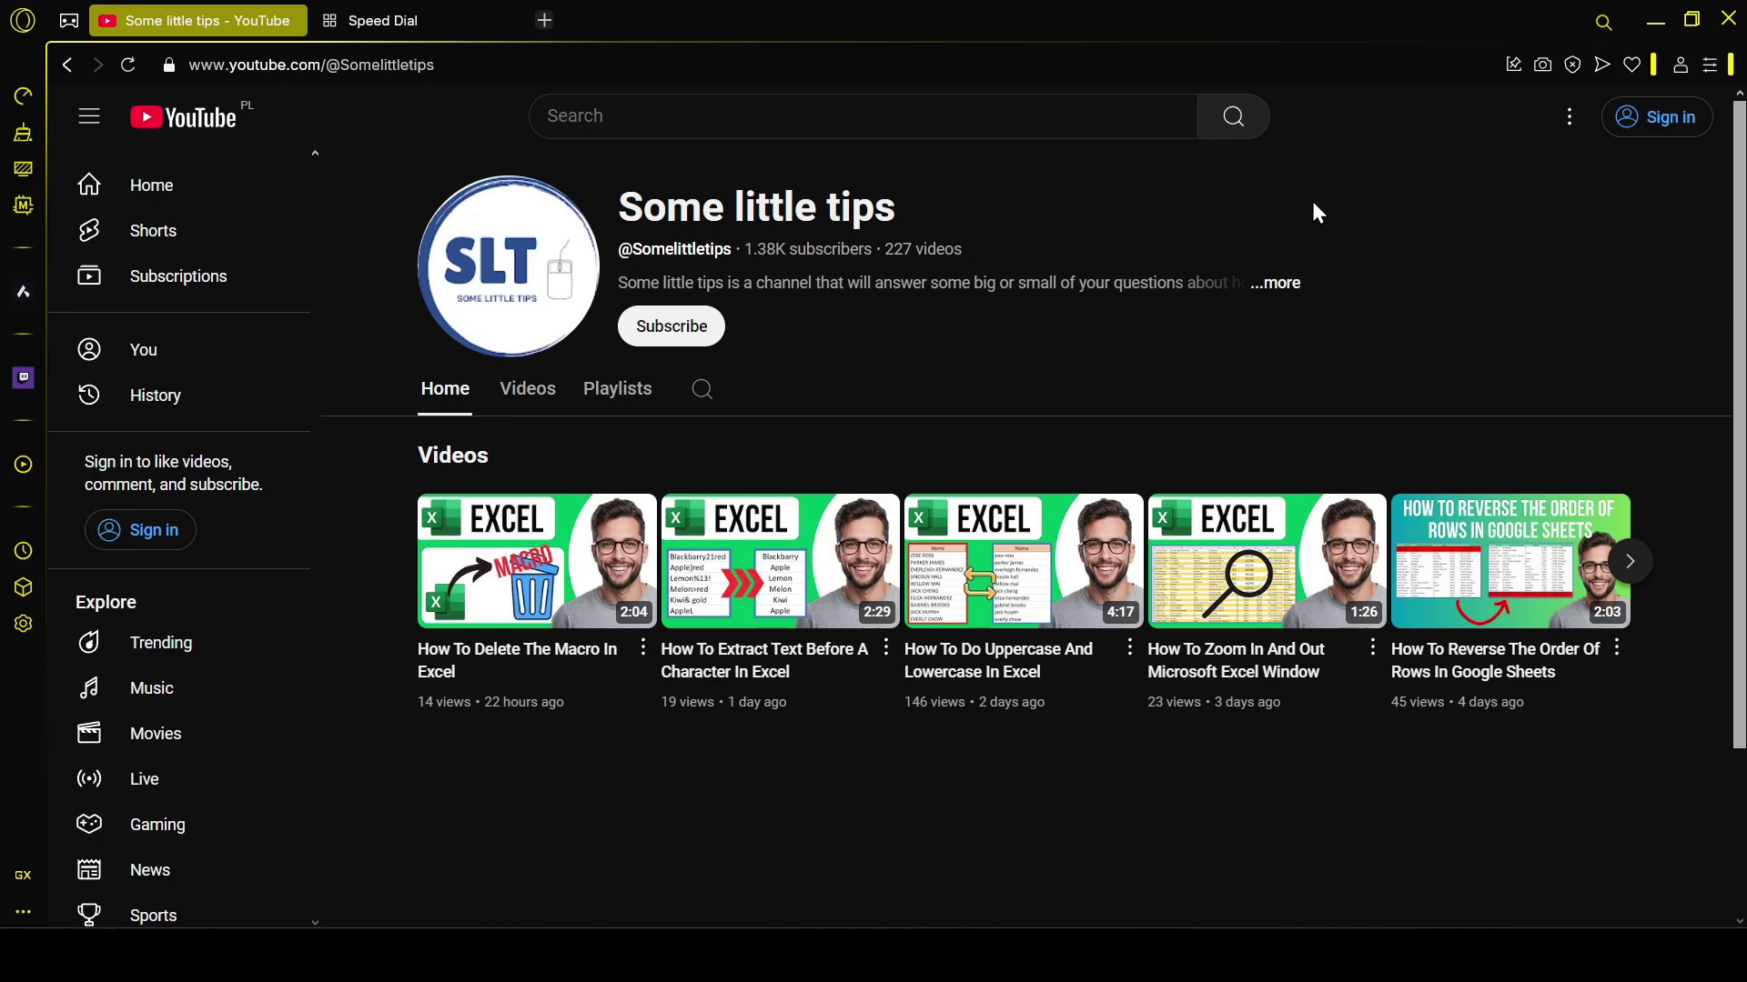
Bookmark the channel page and choose the channel-page screenshot as its preview image.
{"action": "left_click", "coordinate": [1632, 64]}
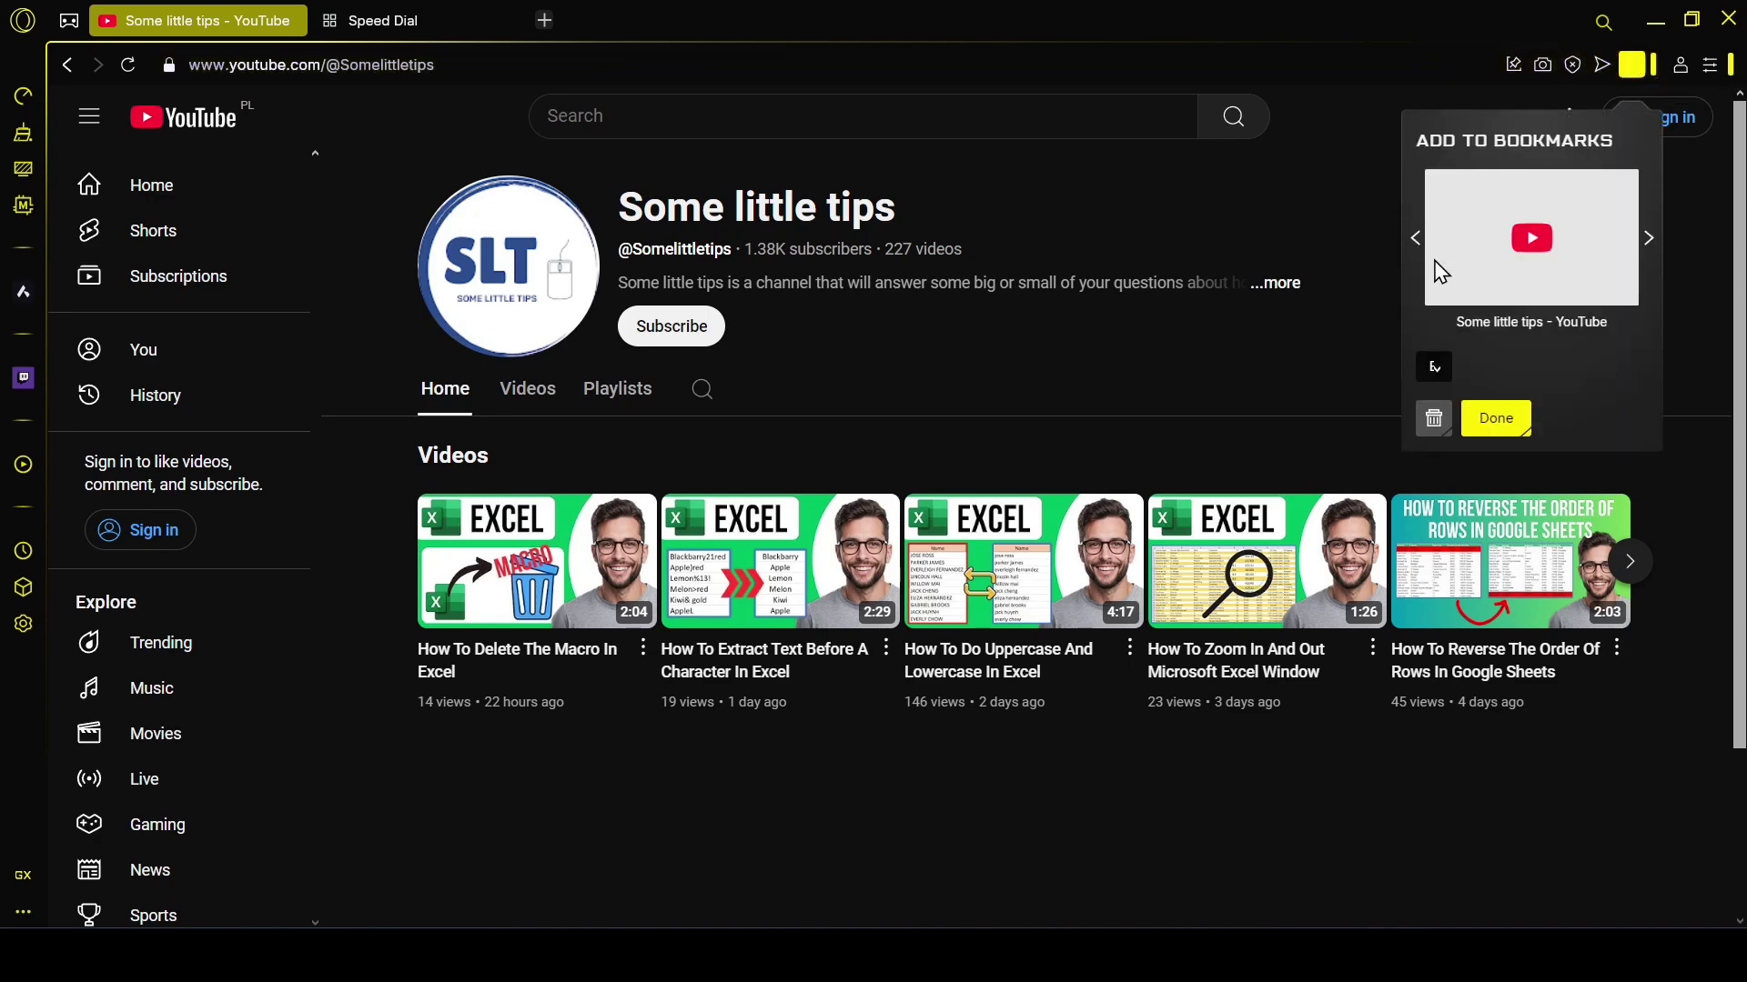
{"action": "left_click", "coordinate": [1412, 244]}
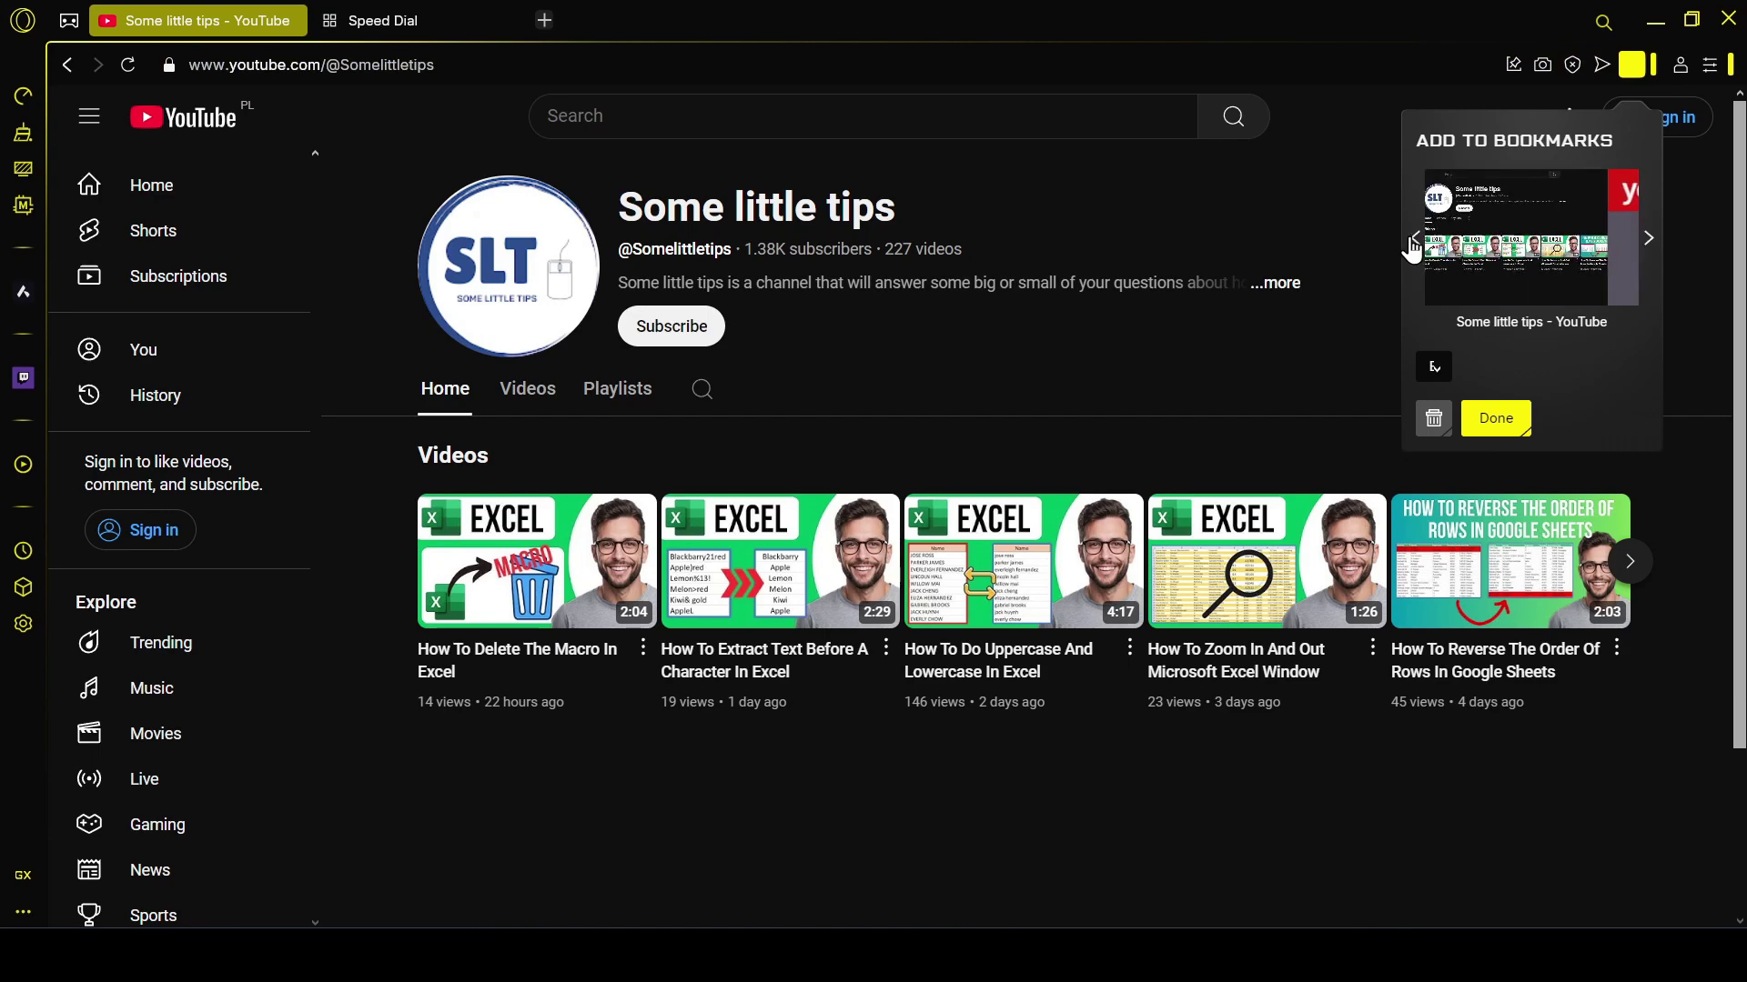
{"action": "left_click", "coordinate": [1412, 244]}
{"action": "left_click", "coordinate": [1649, 240]}
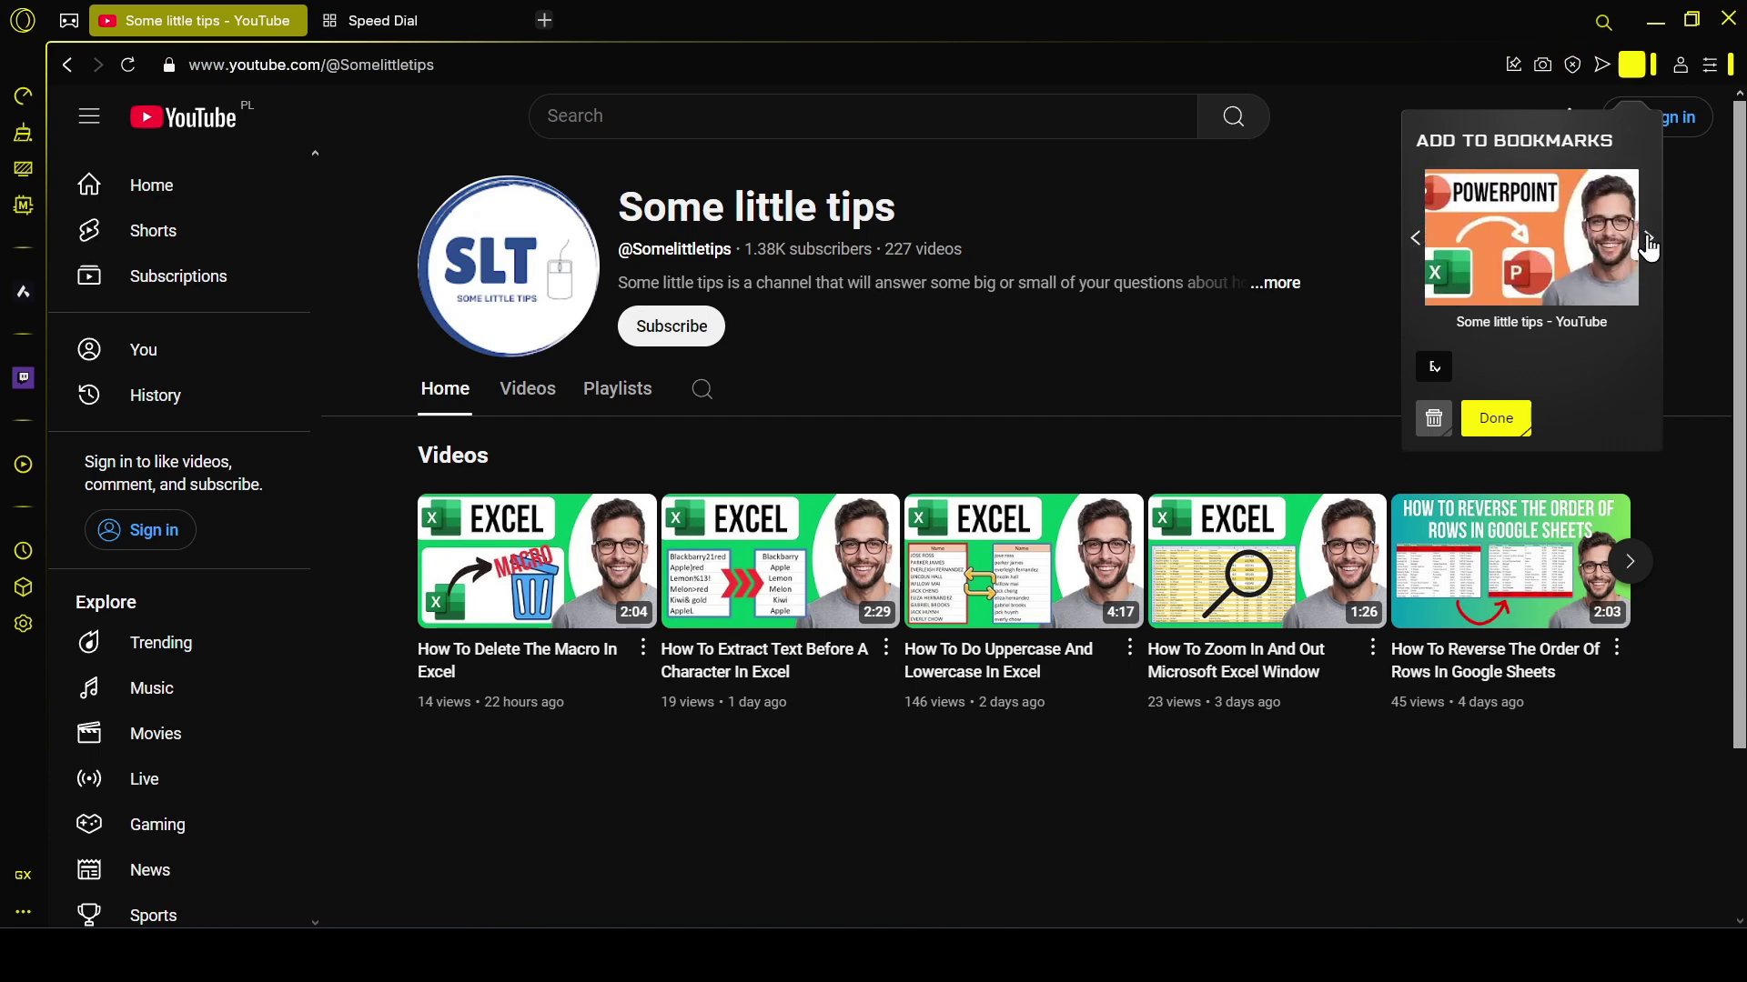
{"action": "left_click", "coordinate": [1648, 240]}
{"action": "left_click", "coordinate": [1417, 242]}
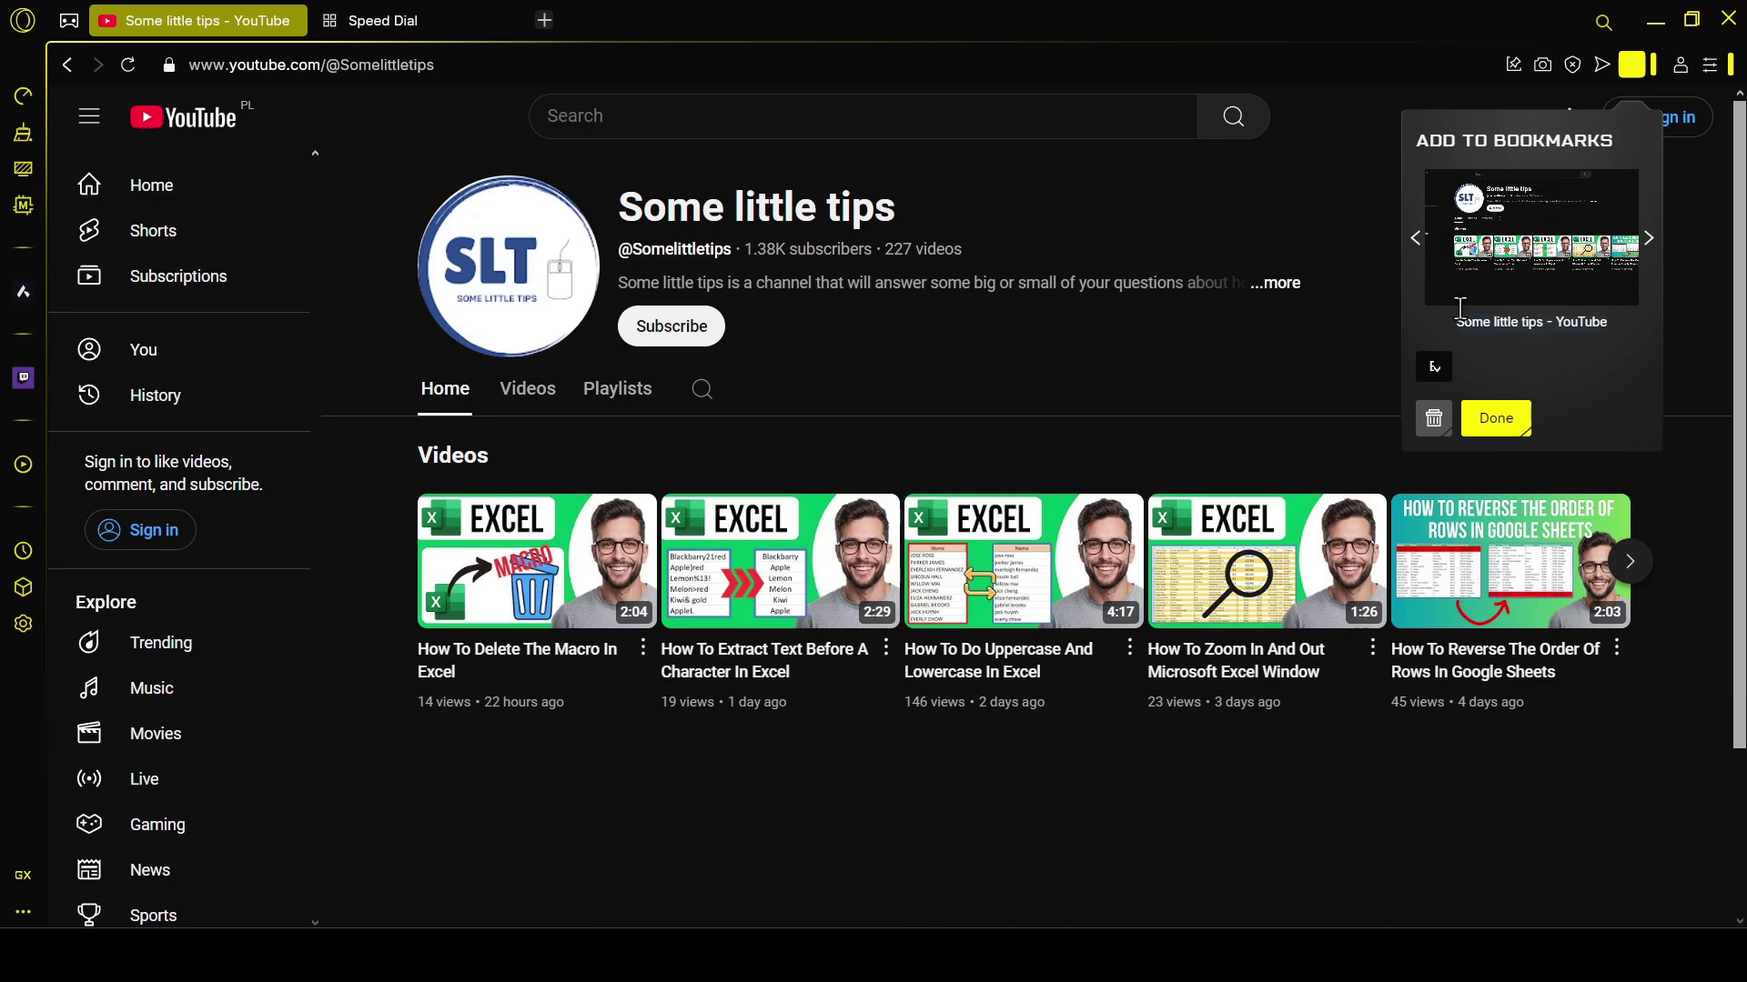
Shorten the bookmark title to 'Some little tips' by removing ' - YouTube'.
{"action": "left_click", "coordinate": [1512, 321]}
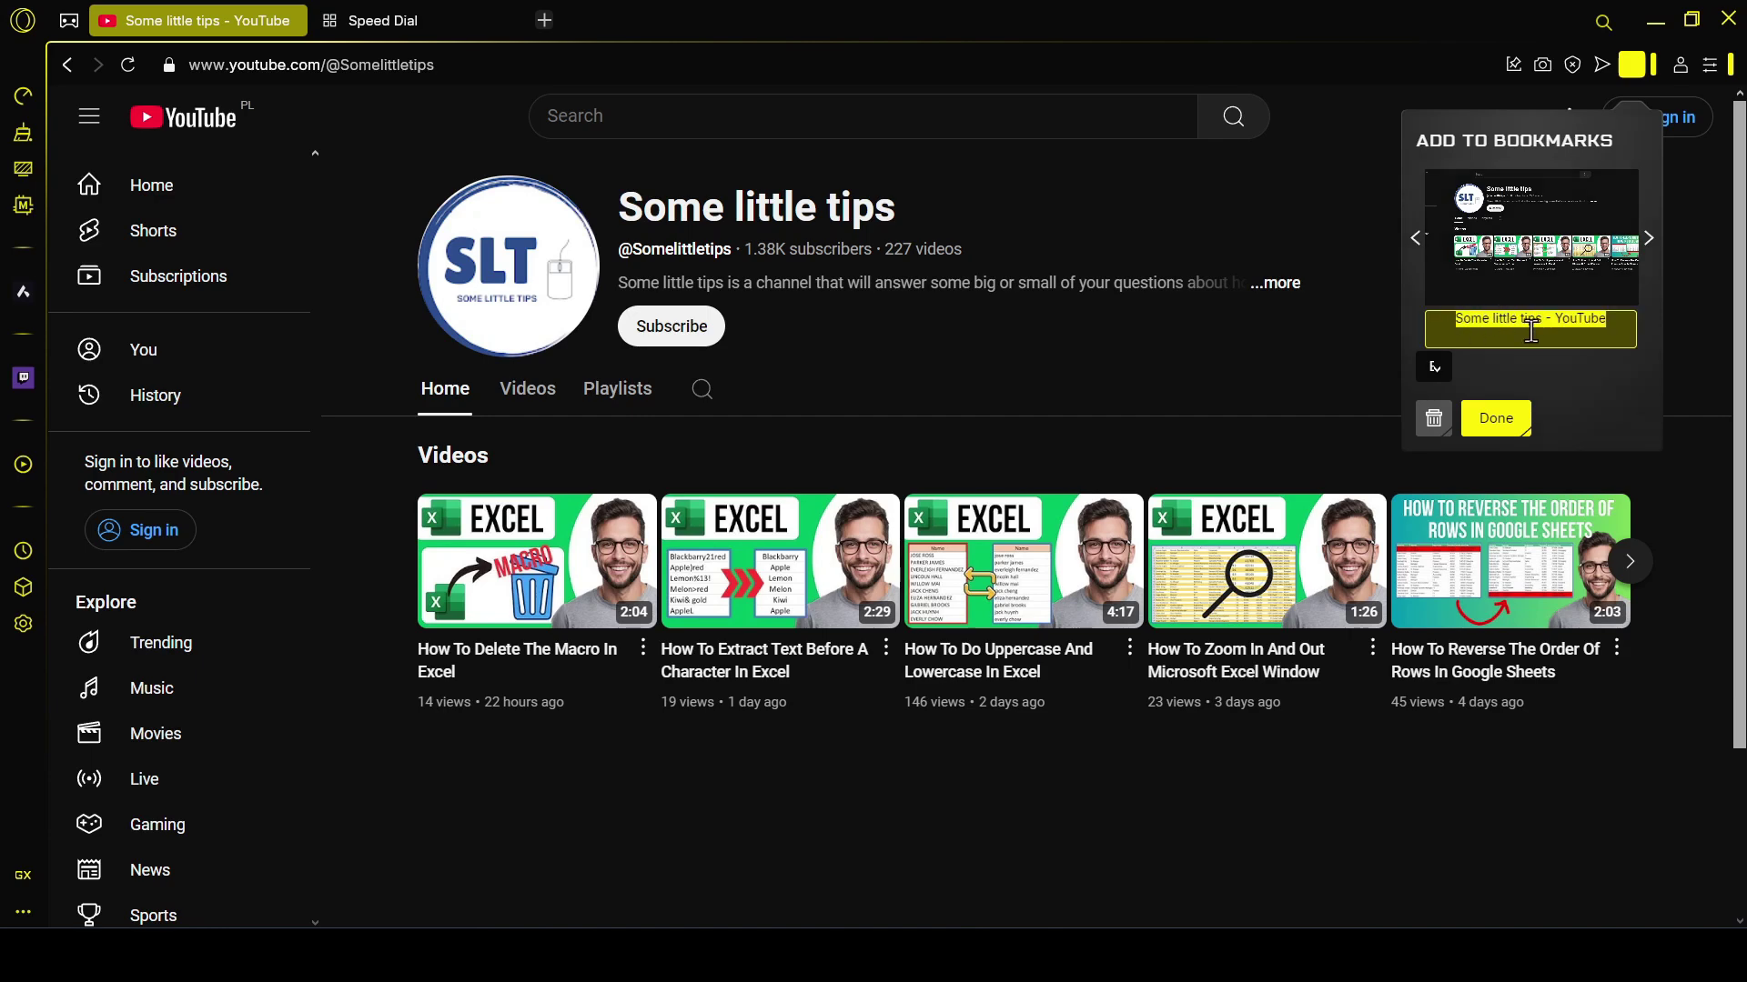
{"action": "left_click", "coordinate": [1613, 325]}
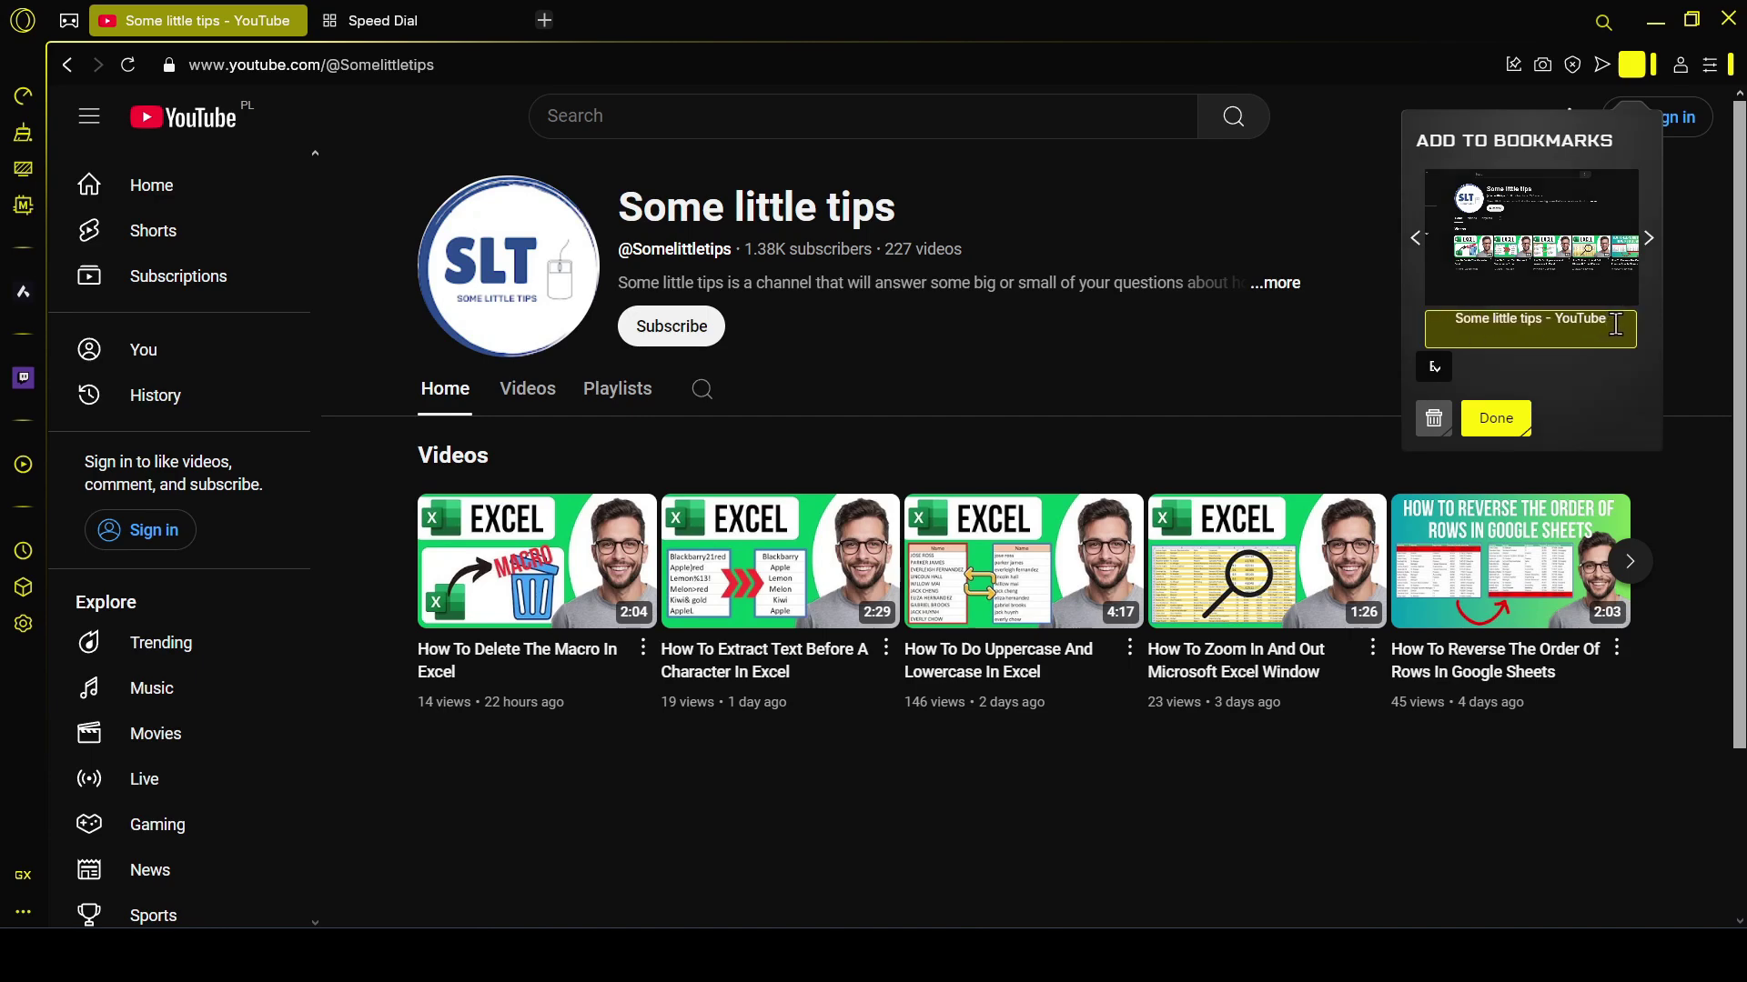
{"action": "key", "text": "BackSpace"}
{"action": "key", "text": "BackSpace"}
{"action": "key", "text": "BackSpace"}
{"action": "key", "text": "BackSpace"}
{"action": "key", "text": "BackSpace"}
{"action": "key", "text": "BackSpace"}
{"action": "key", "text": "BackSpace"}
{"action": "key", "text": "BackSpace"}
{"action": "key", "text": "BackSpace"}
{"action": "key", "text": "BackSpace"}
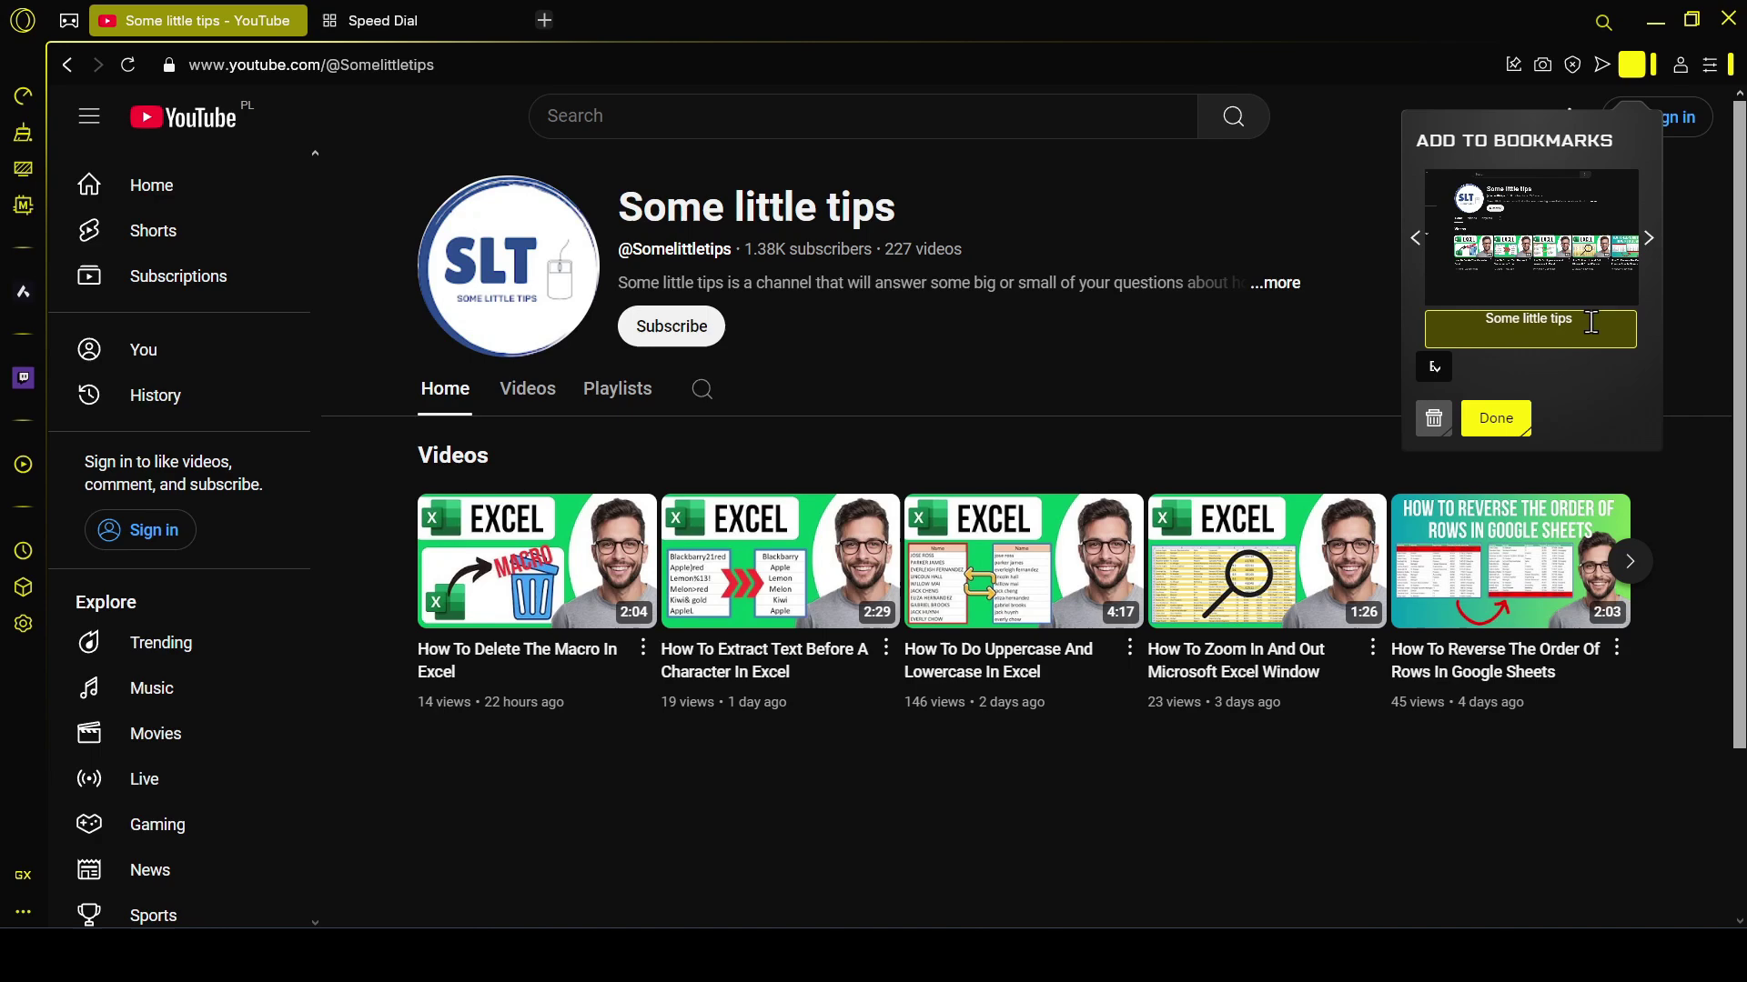
{"action": "key", "text": "Return"}
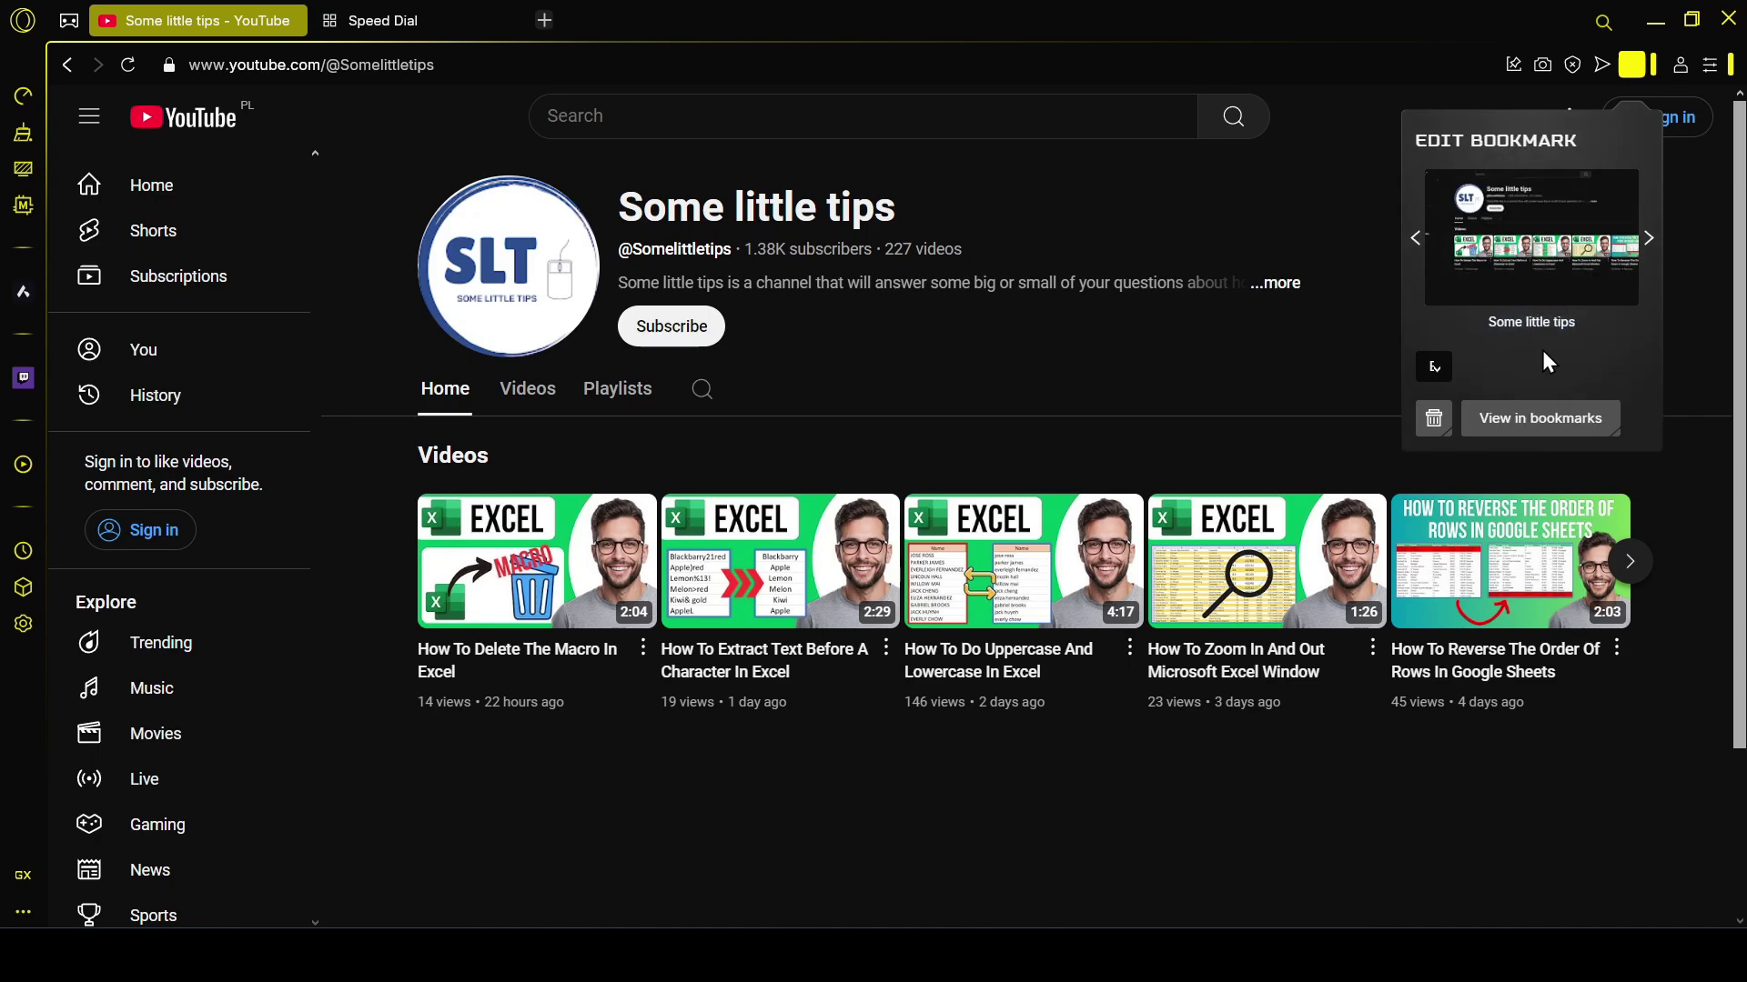
File the Some little tips bookmark in the Bookmarks bar folder and close the editor.
{"action": "left_click", "coordinate": [1433, 365]}
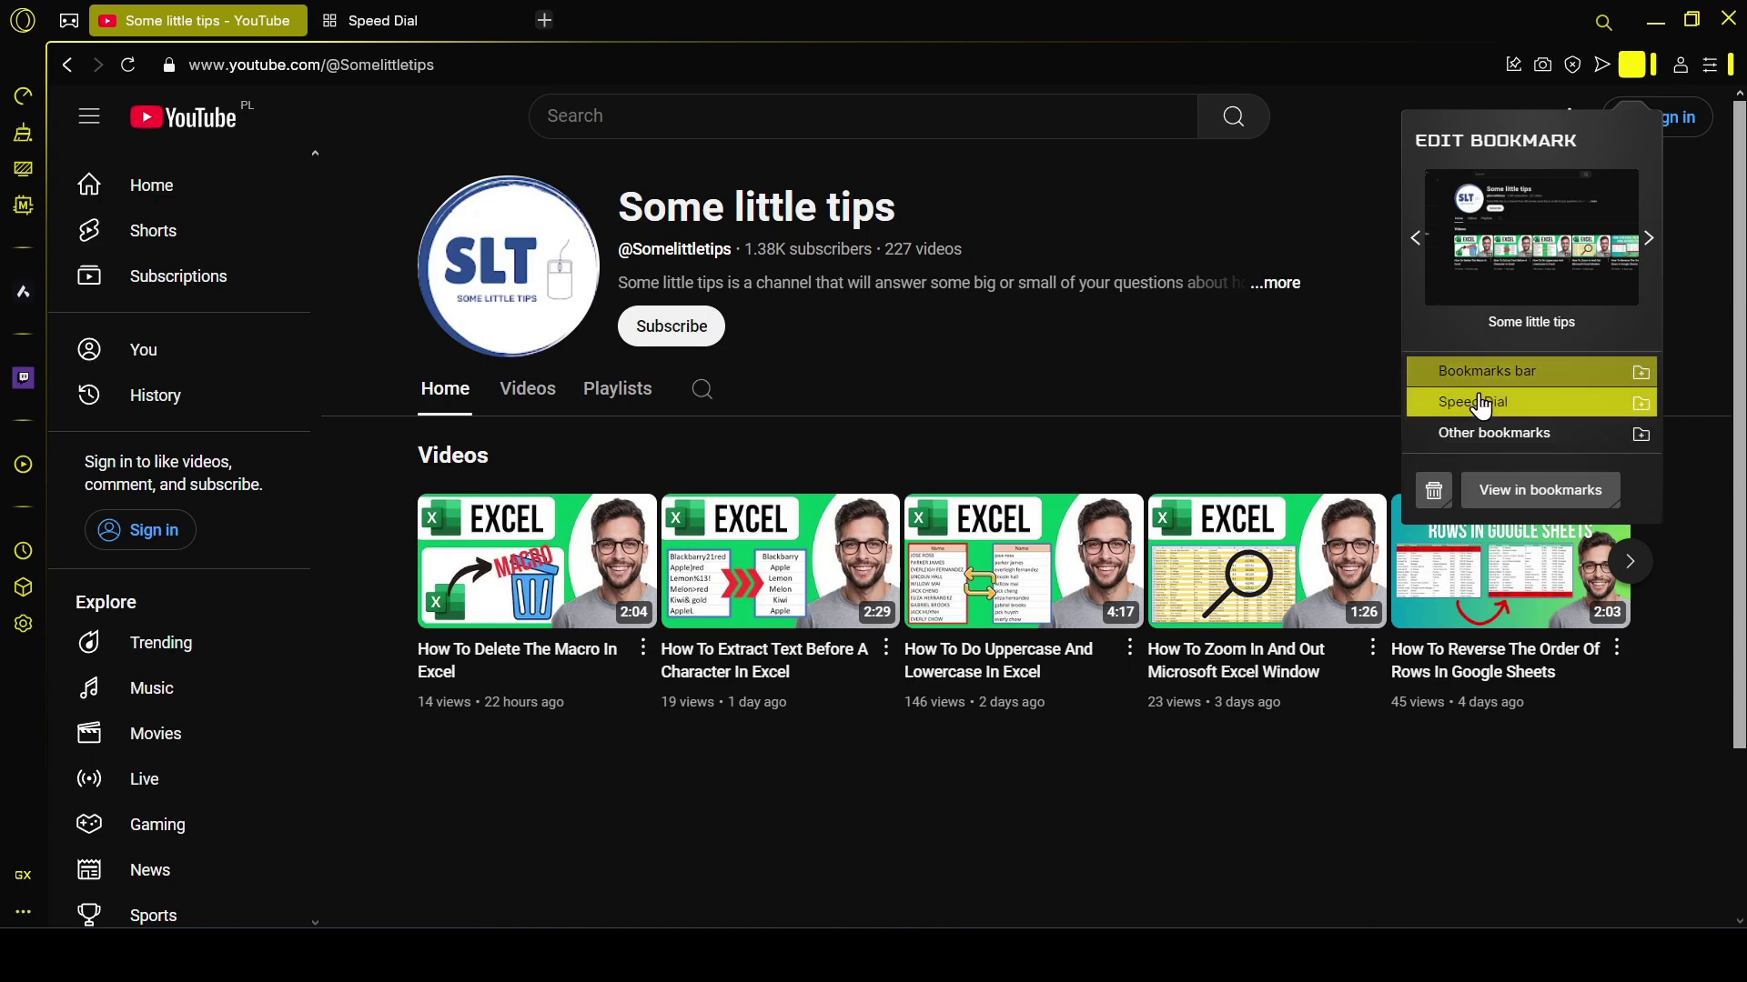
{"action": "left_click", "coordinate": [1480, 404]}
{"action": "left_click", "coordinate": [1447, 375]}
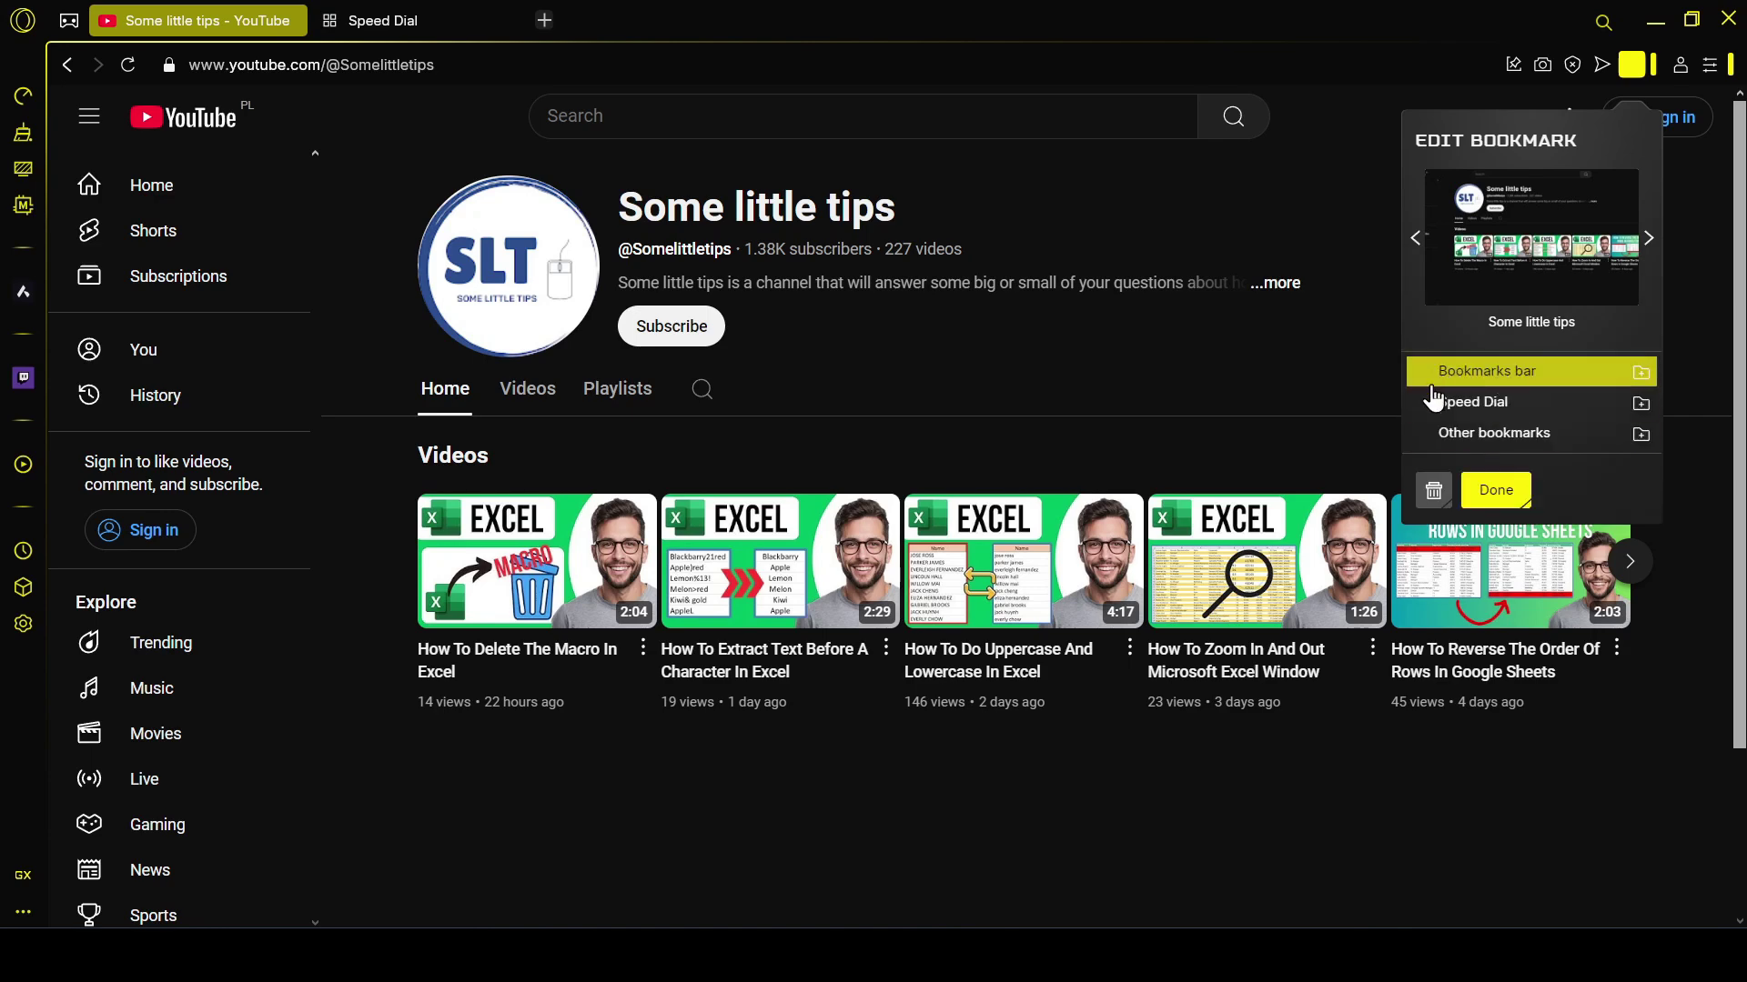
{"action": "left_click", "coordinate": [1520, 493]}
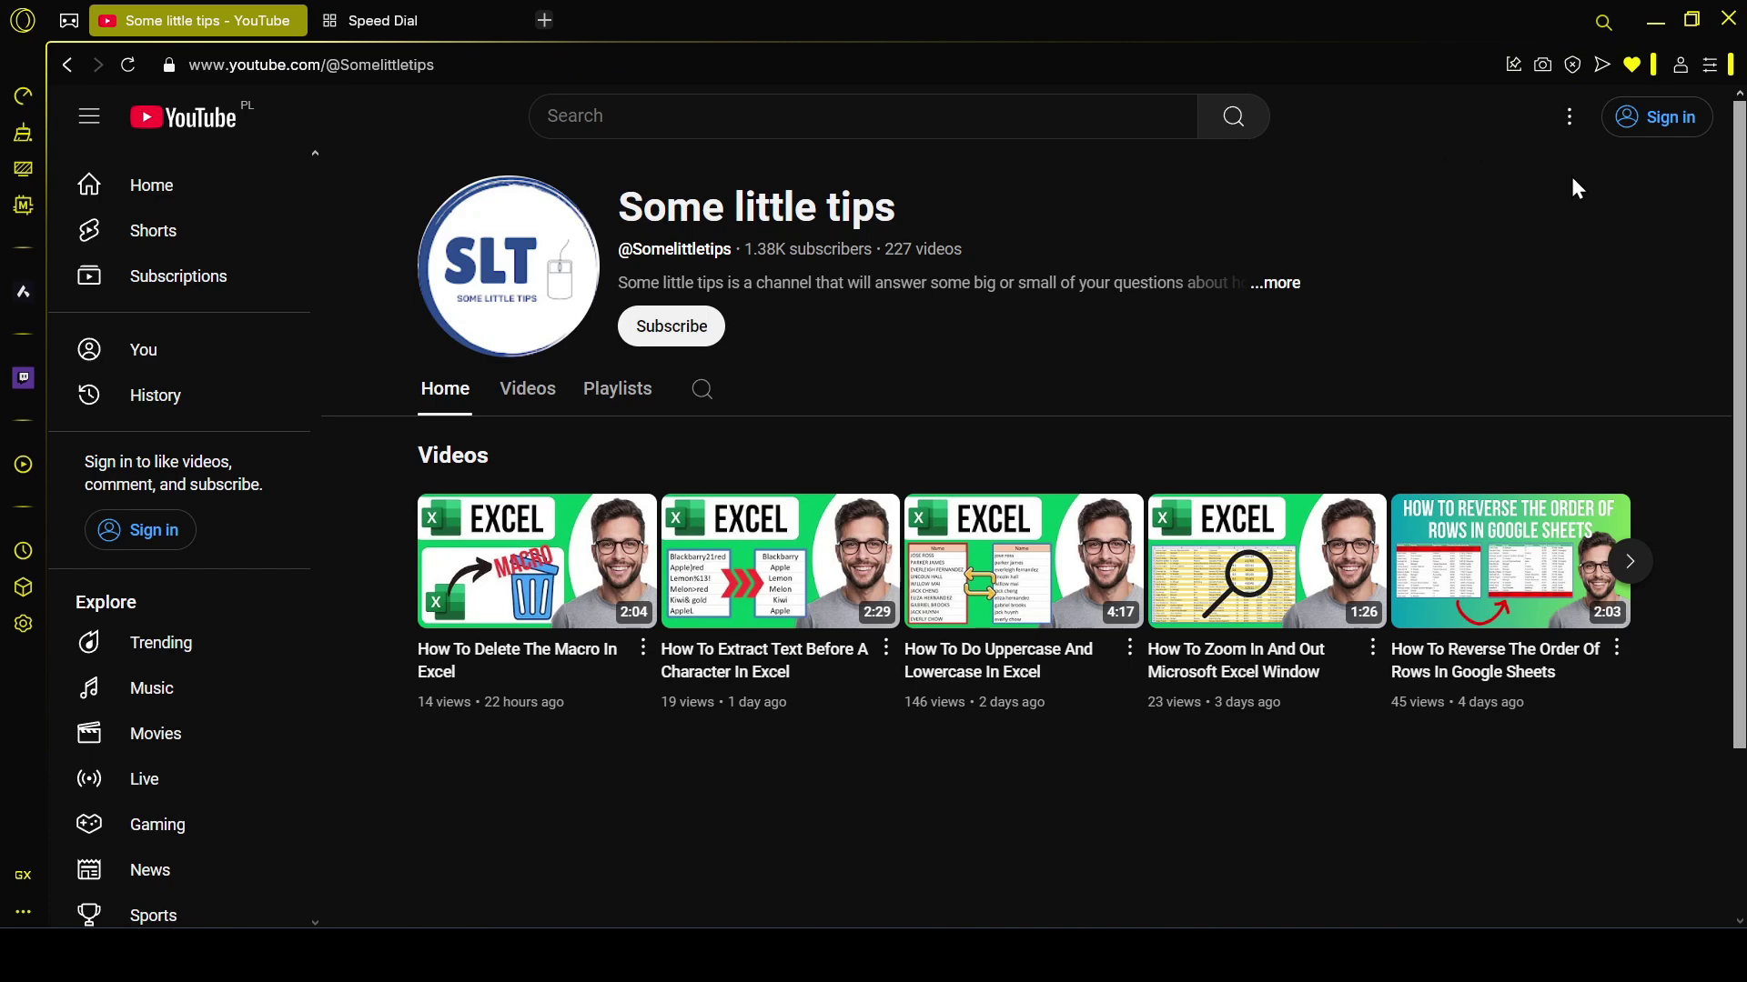
Turn on Show bookmarks bar in Easy Setup and refile the bookmark under Speed Dial.
{"action": "left_click", "coordinate": [1710, 65]}
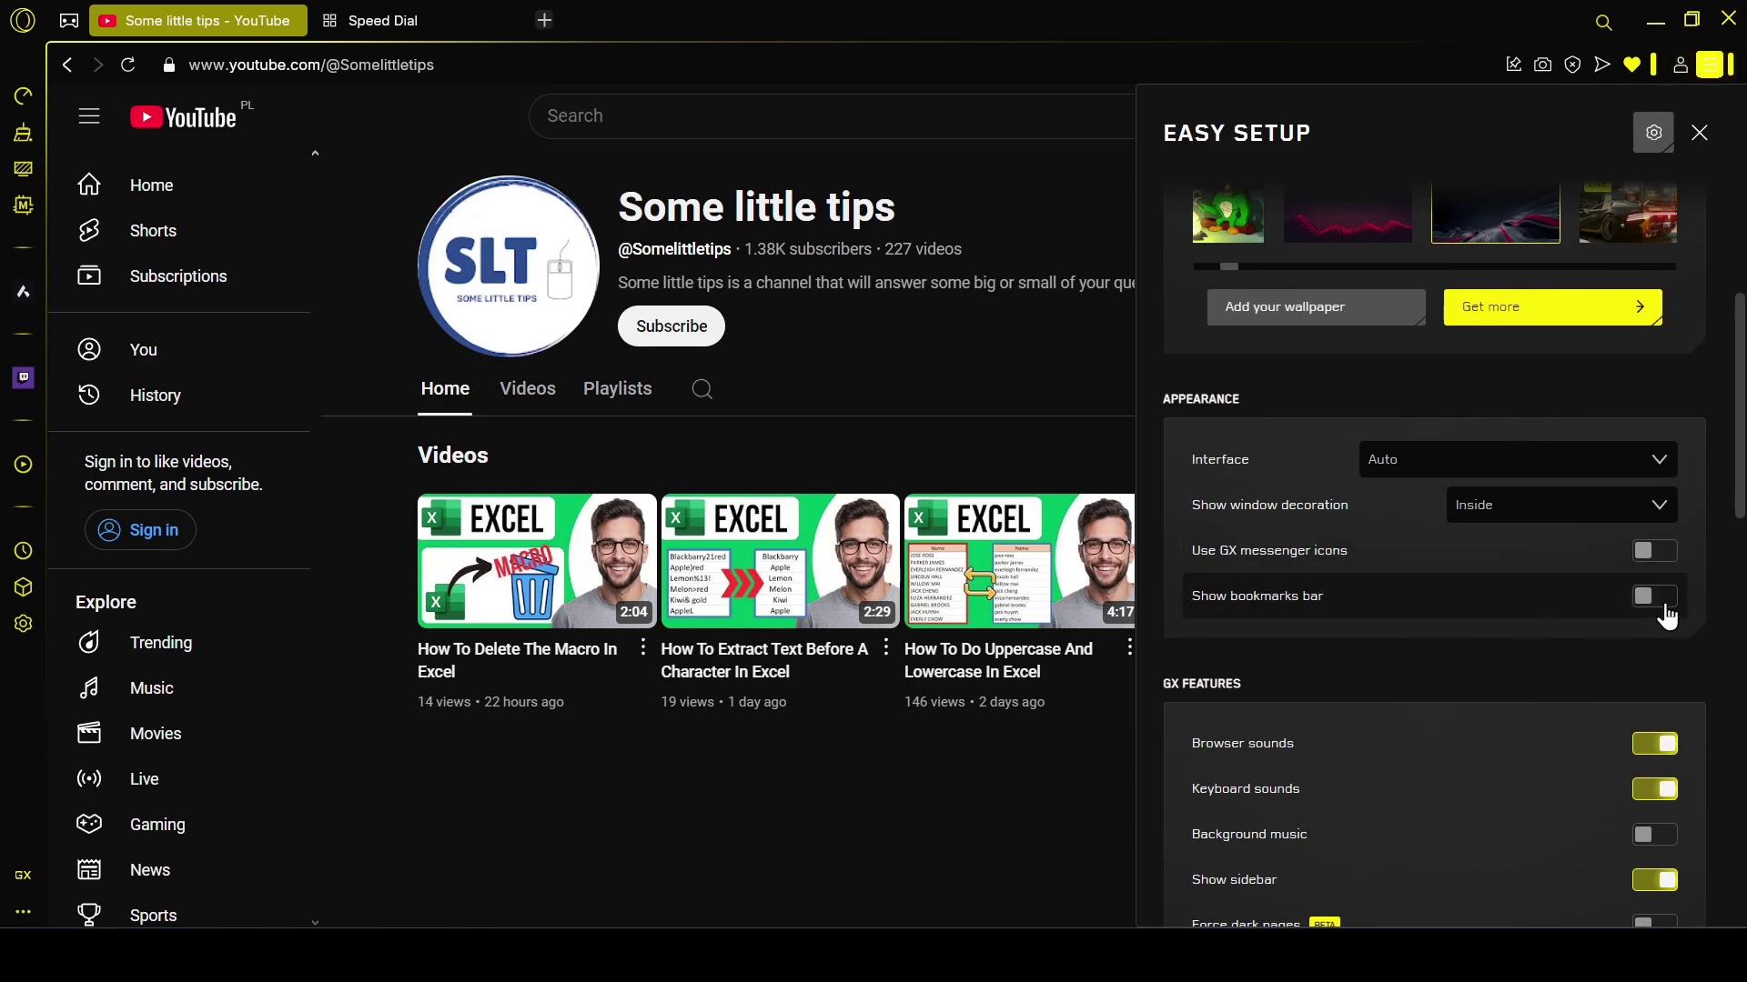
{"action": "left_click", "coordinate": [1654, 596]}
{"action": "left_click", "coordinate": [1632, 71]}
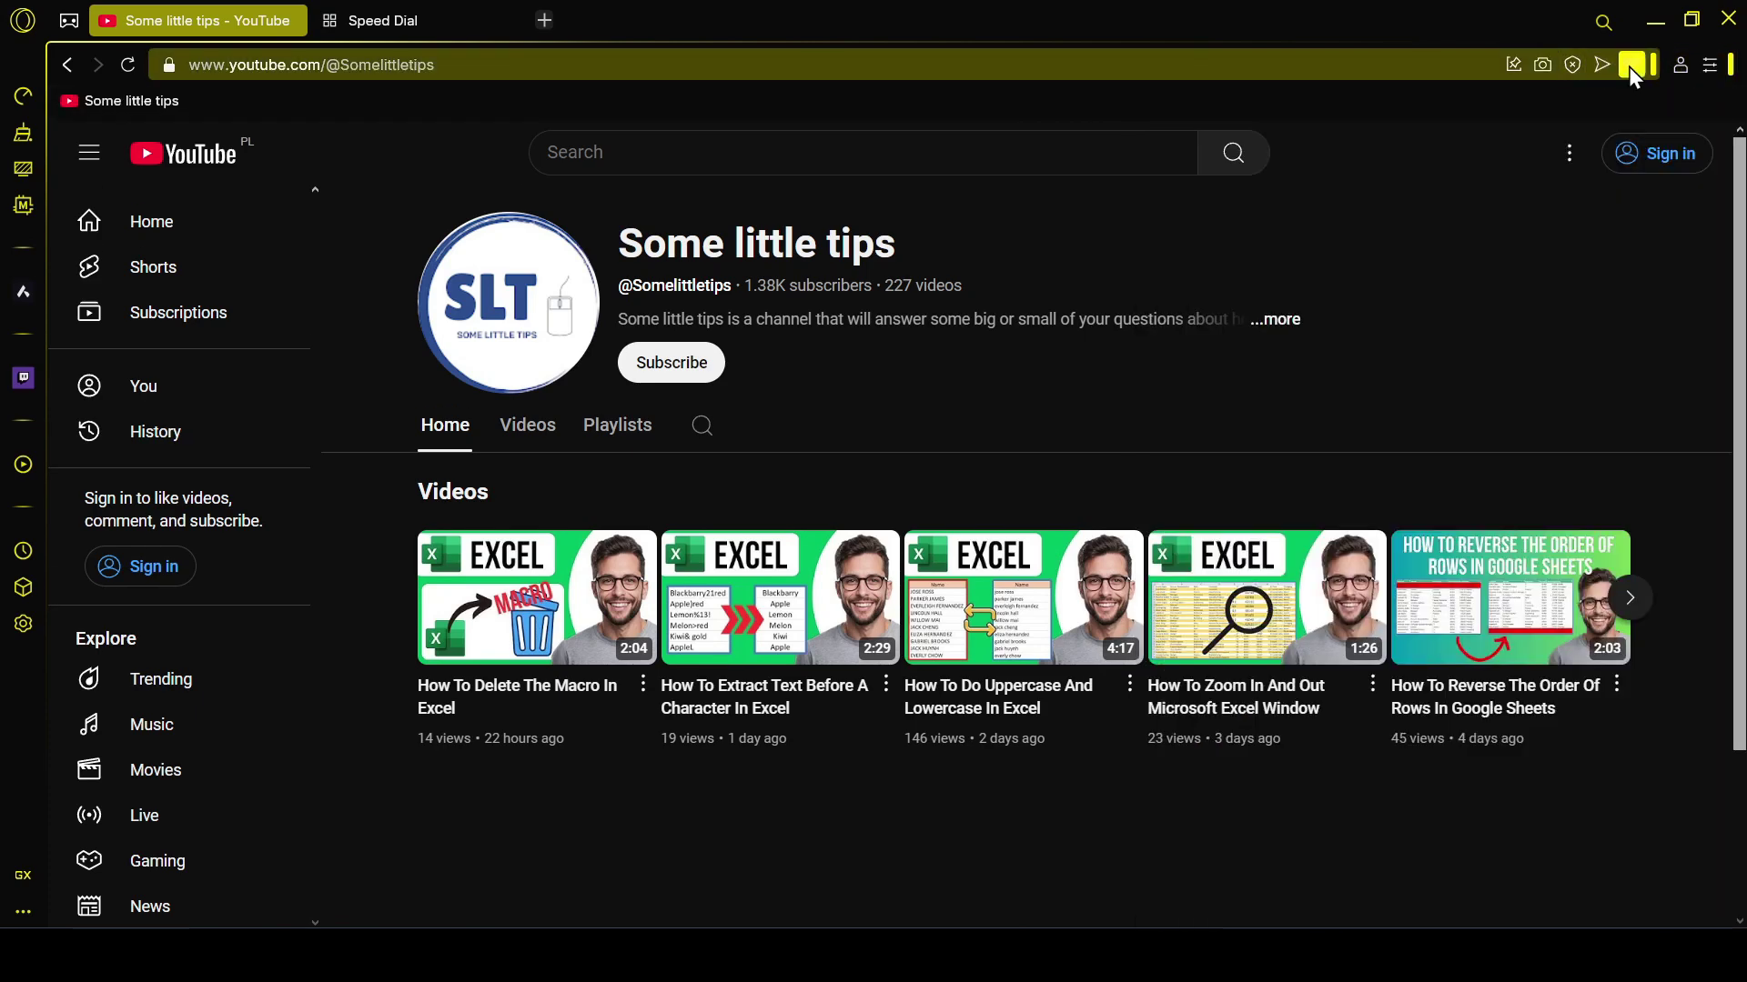
{"action": "left_click", "coordinate": [1435, 375]}
{"action": "left_click", "coordinate": [1513, 403]}
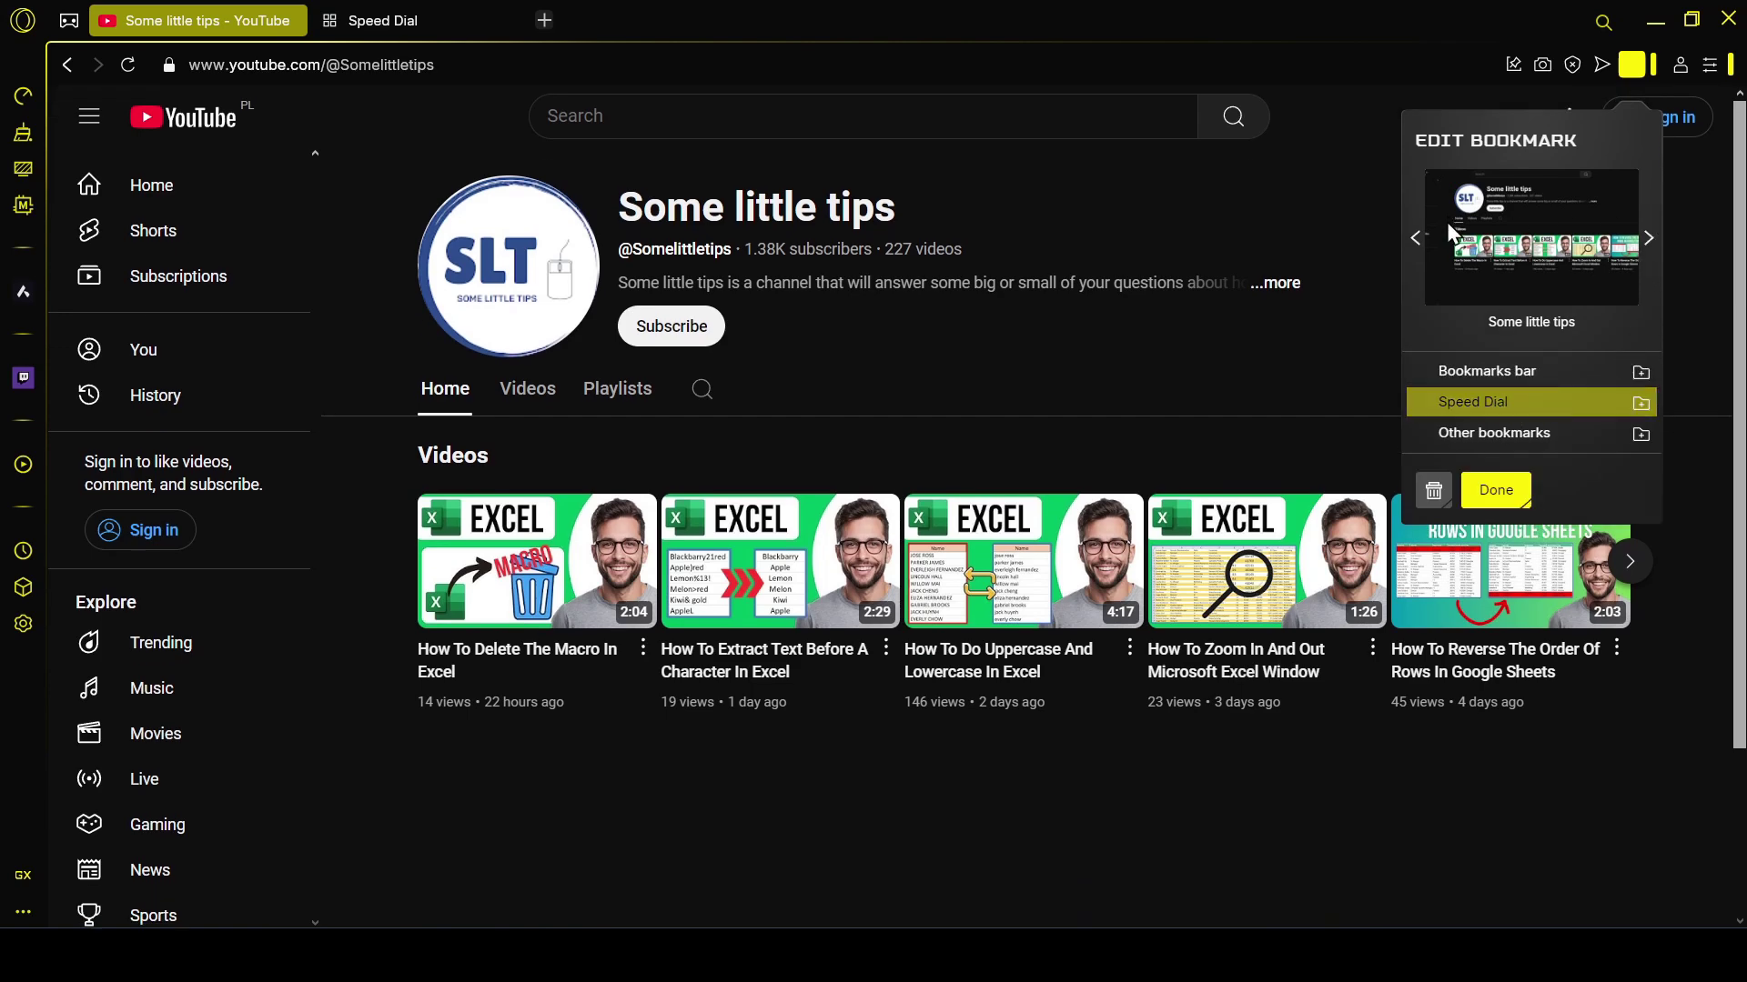
Keep the page-screenshot preview, then move the bookmark into Other bookmarks and save it.
{"action": "left_click", "coordinate": [1415, 238]}
{"action": "left_click", "coordinate": [1648, 238]}
{"action": "left_click", "coordinate": [1495, 491]}
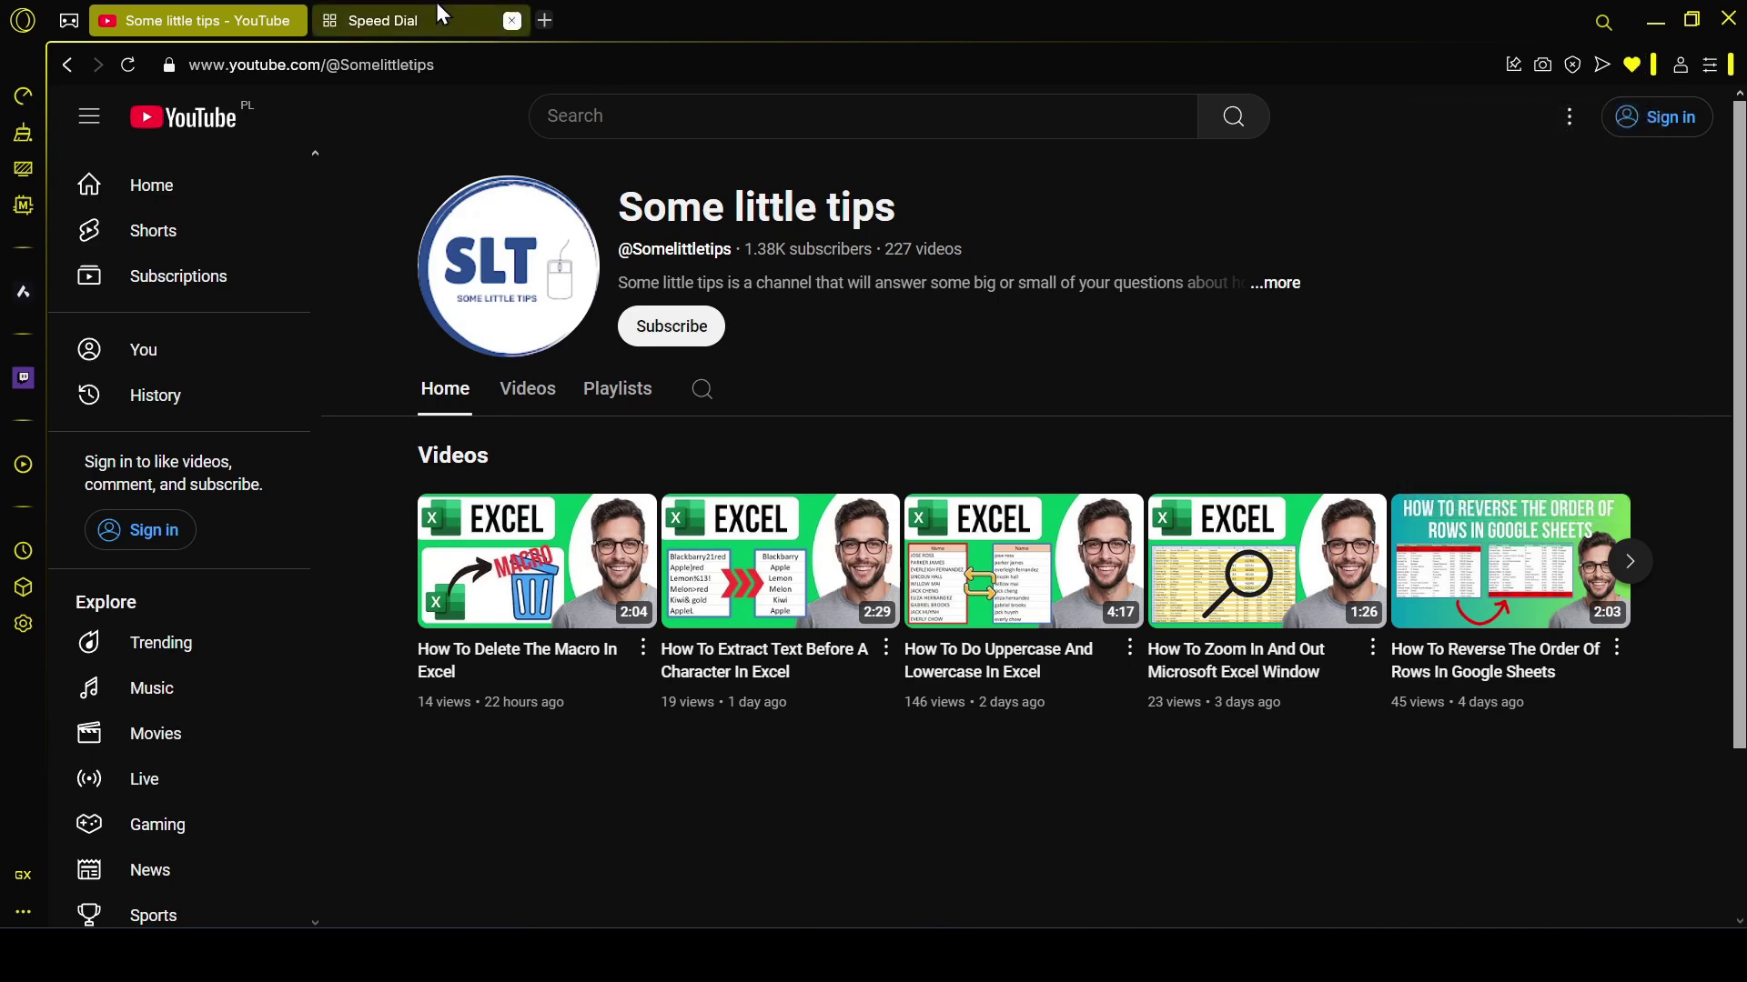
{"action": "left_click", "coordinate": [435, 13]}
{"action": "left_click", "coordinate": [235, 29]}
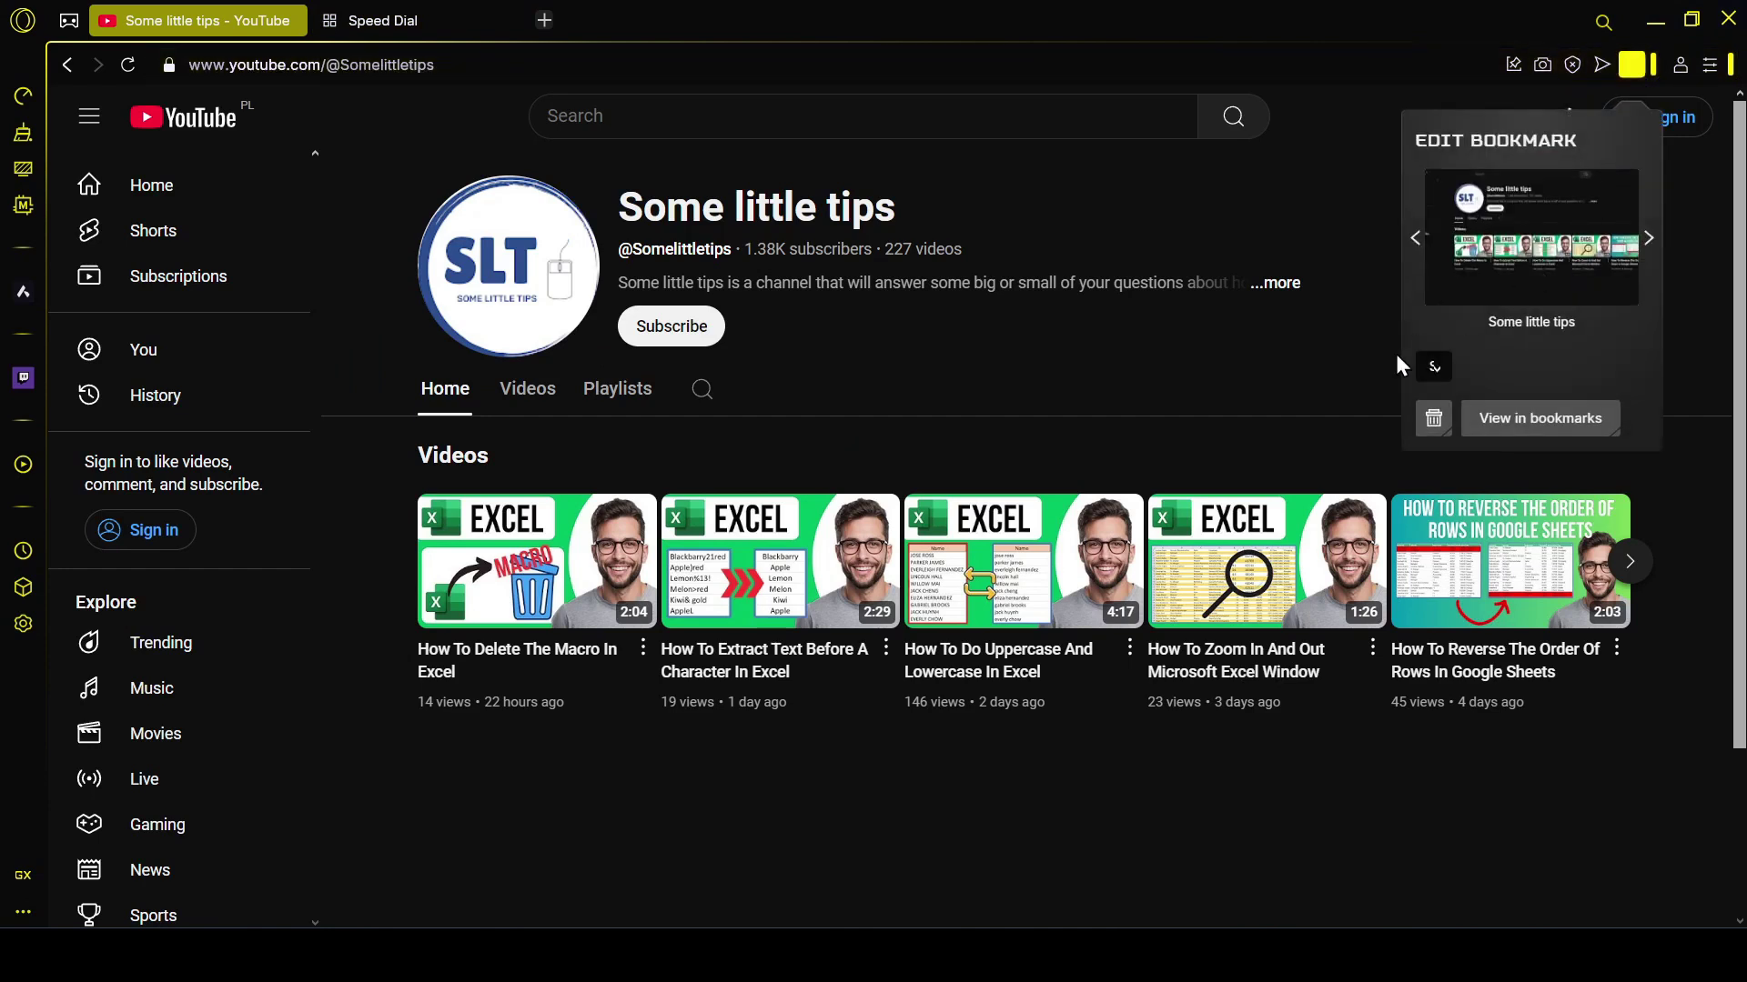
{"action": "left_click", "coordinate": [1424, 366]}
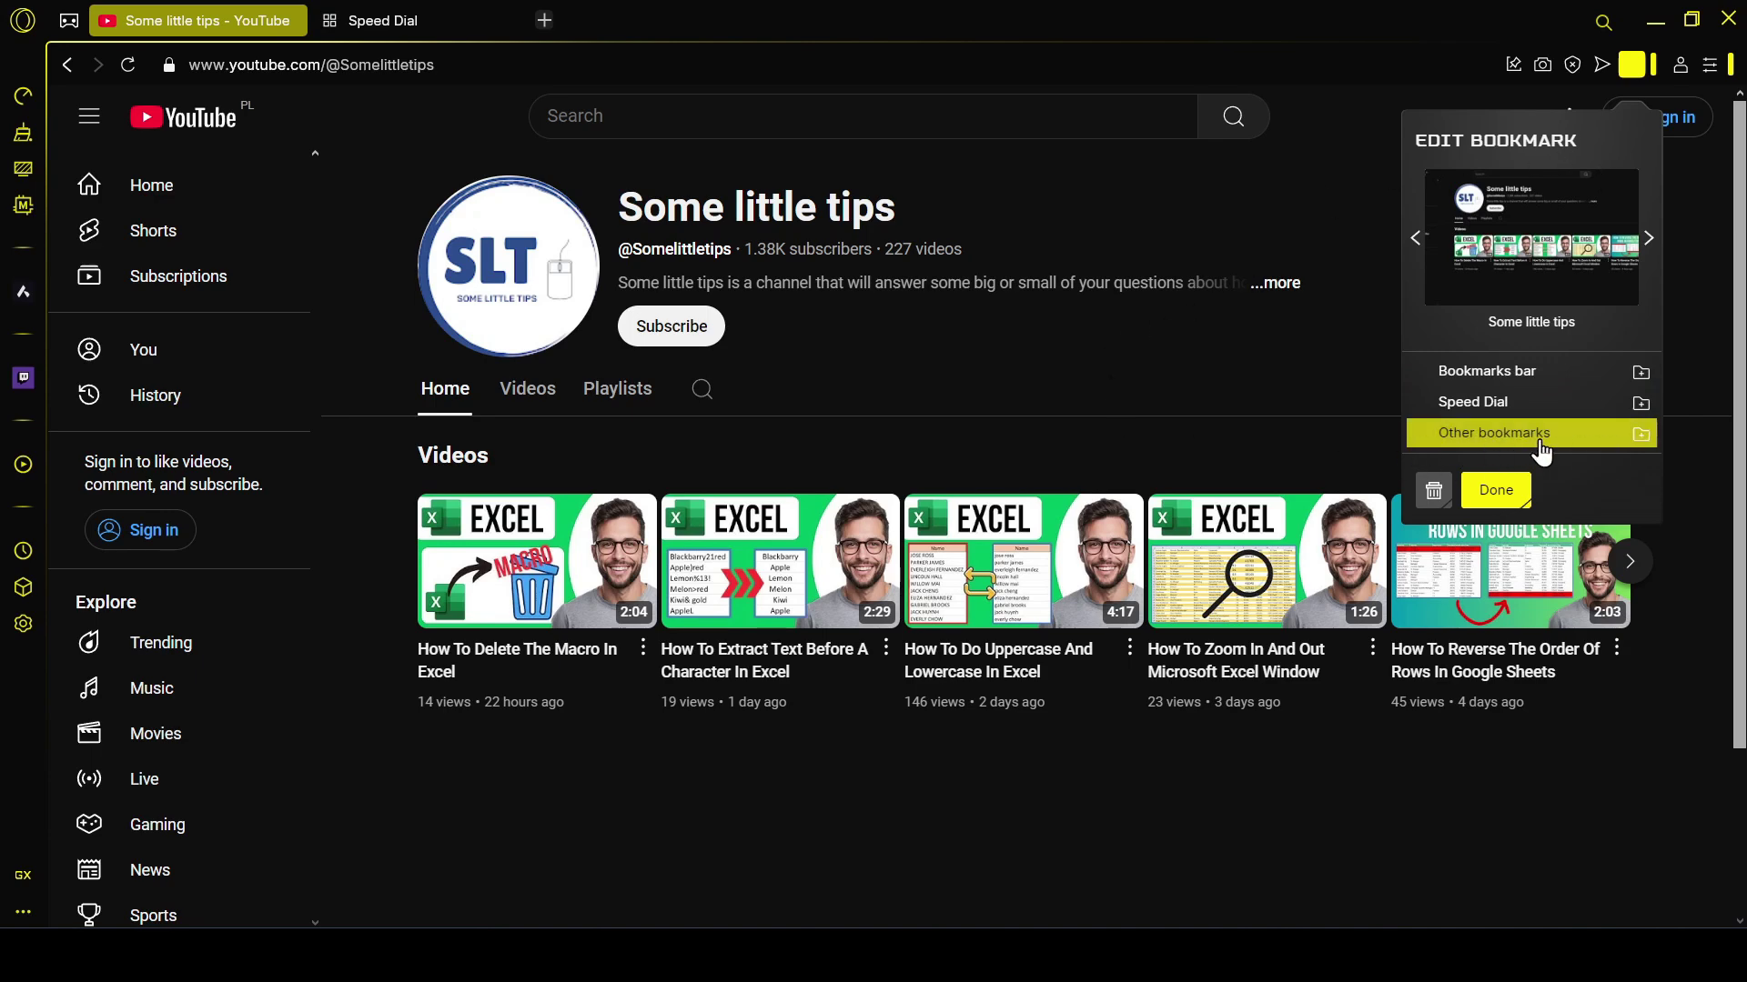
{"action": "left_click", "coordinate": [1497, 495]}
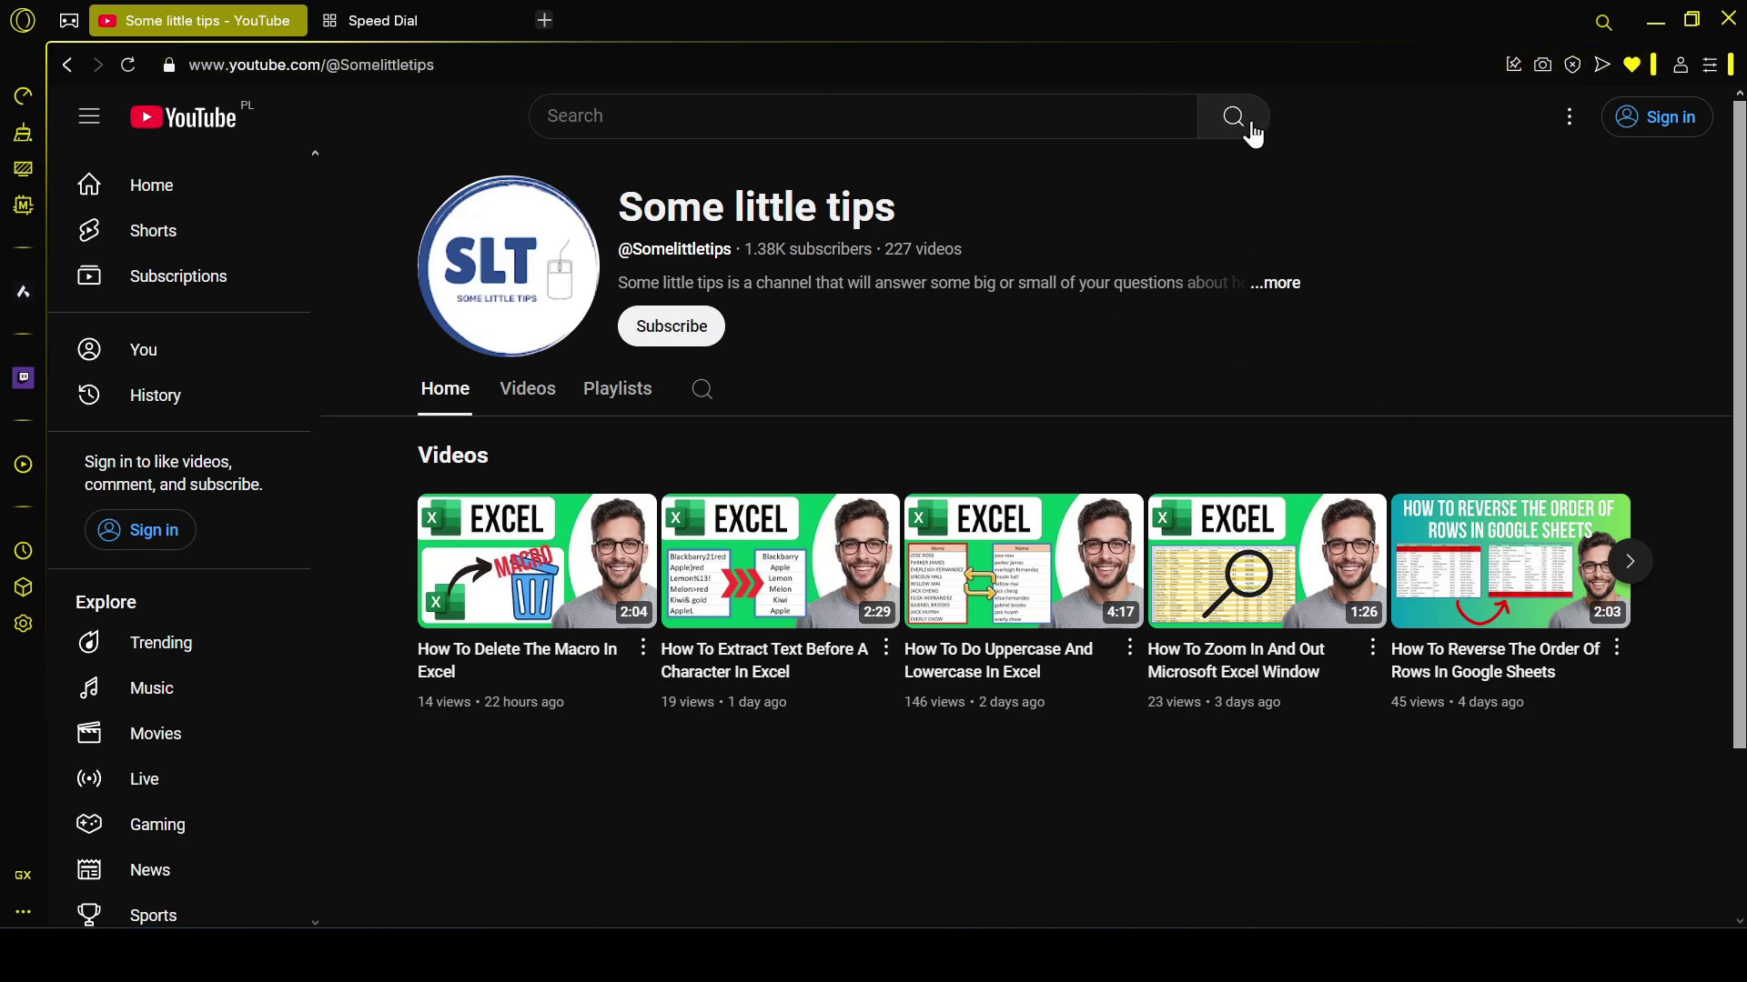
Create folders 1, 2 and 3 under Bookmarks bar, Speed Dial and Other bookmarks, saving the bookmark in folder 3.
{"action": "left_click", "coordinate": [1631, 63]}
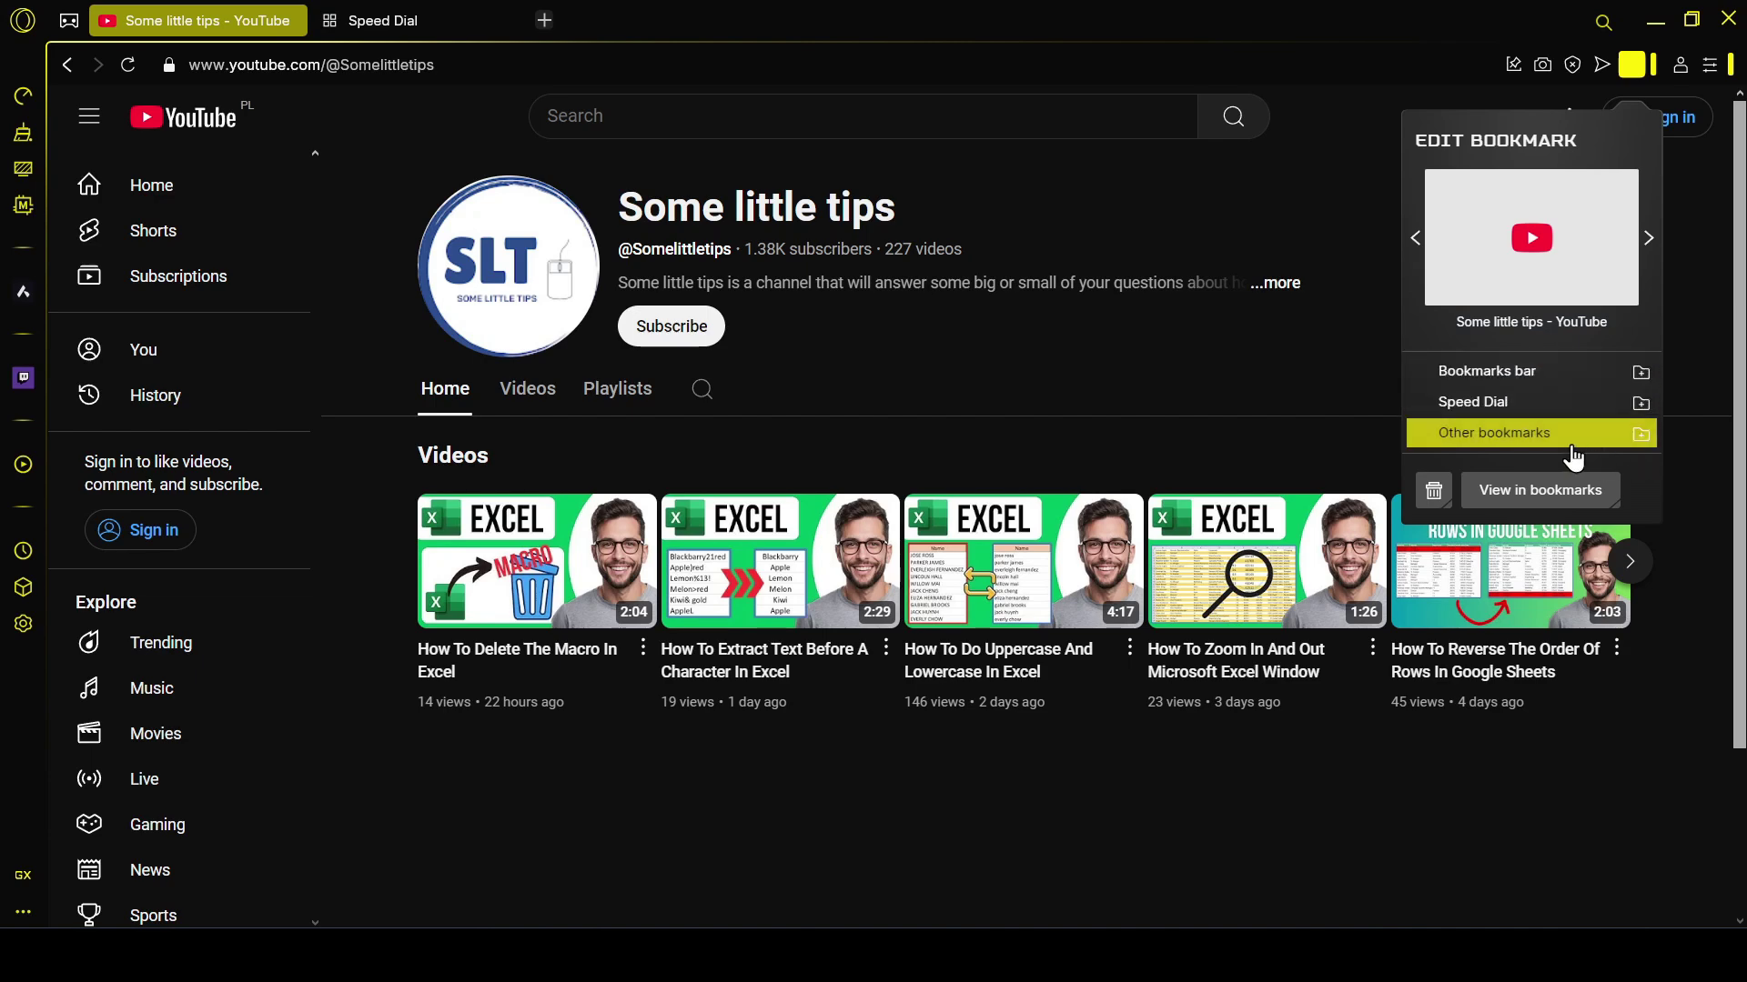
{"action": "left_click", "coordinate": [1641, 373]}
{"action": "type", "text": "1"}
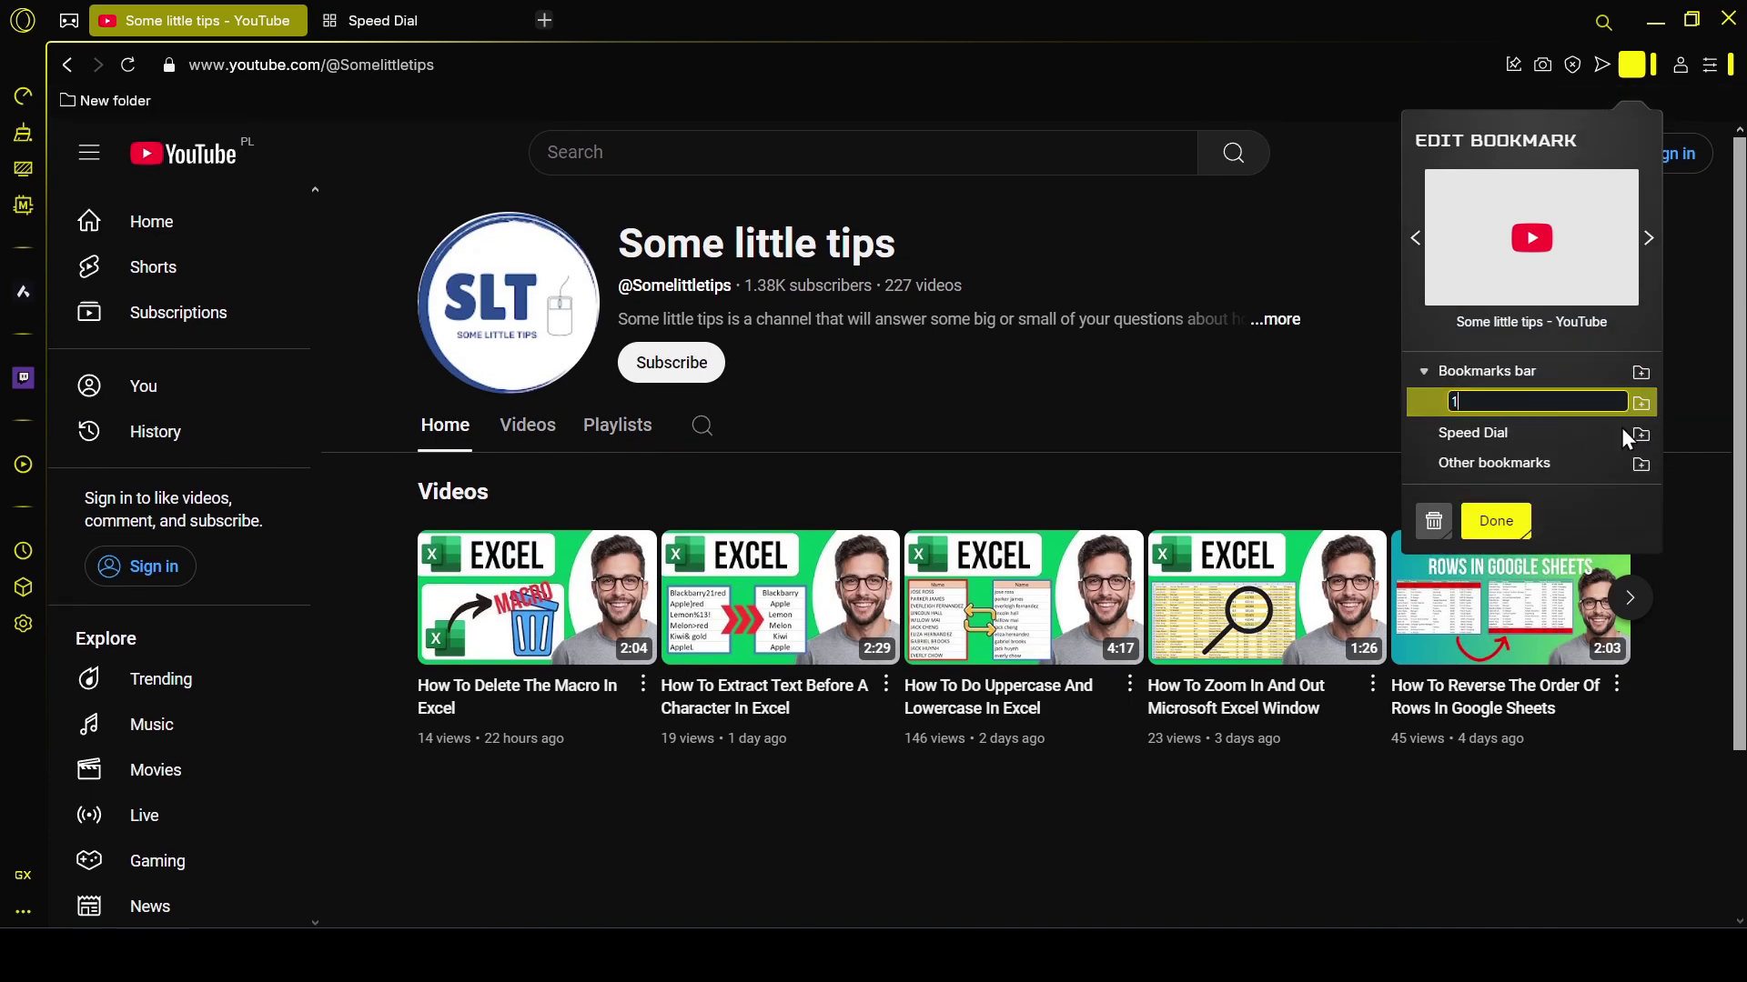
{"action": "left_click", "coordinate": [1640, 434]}
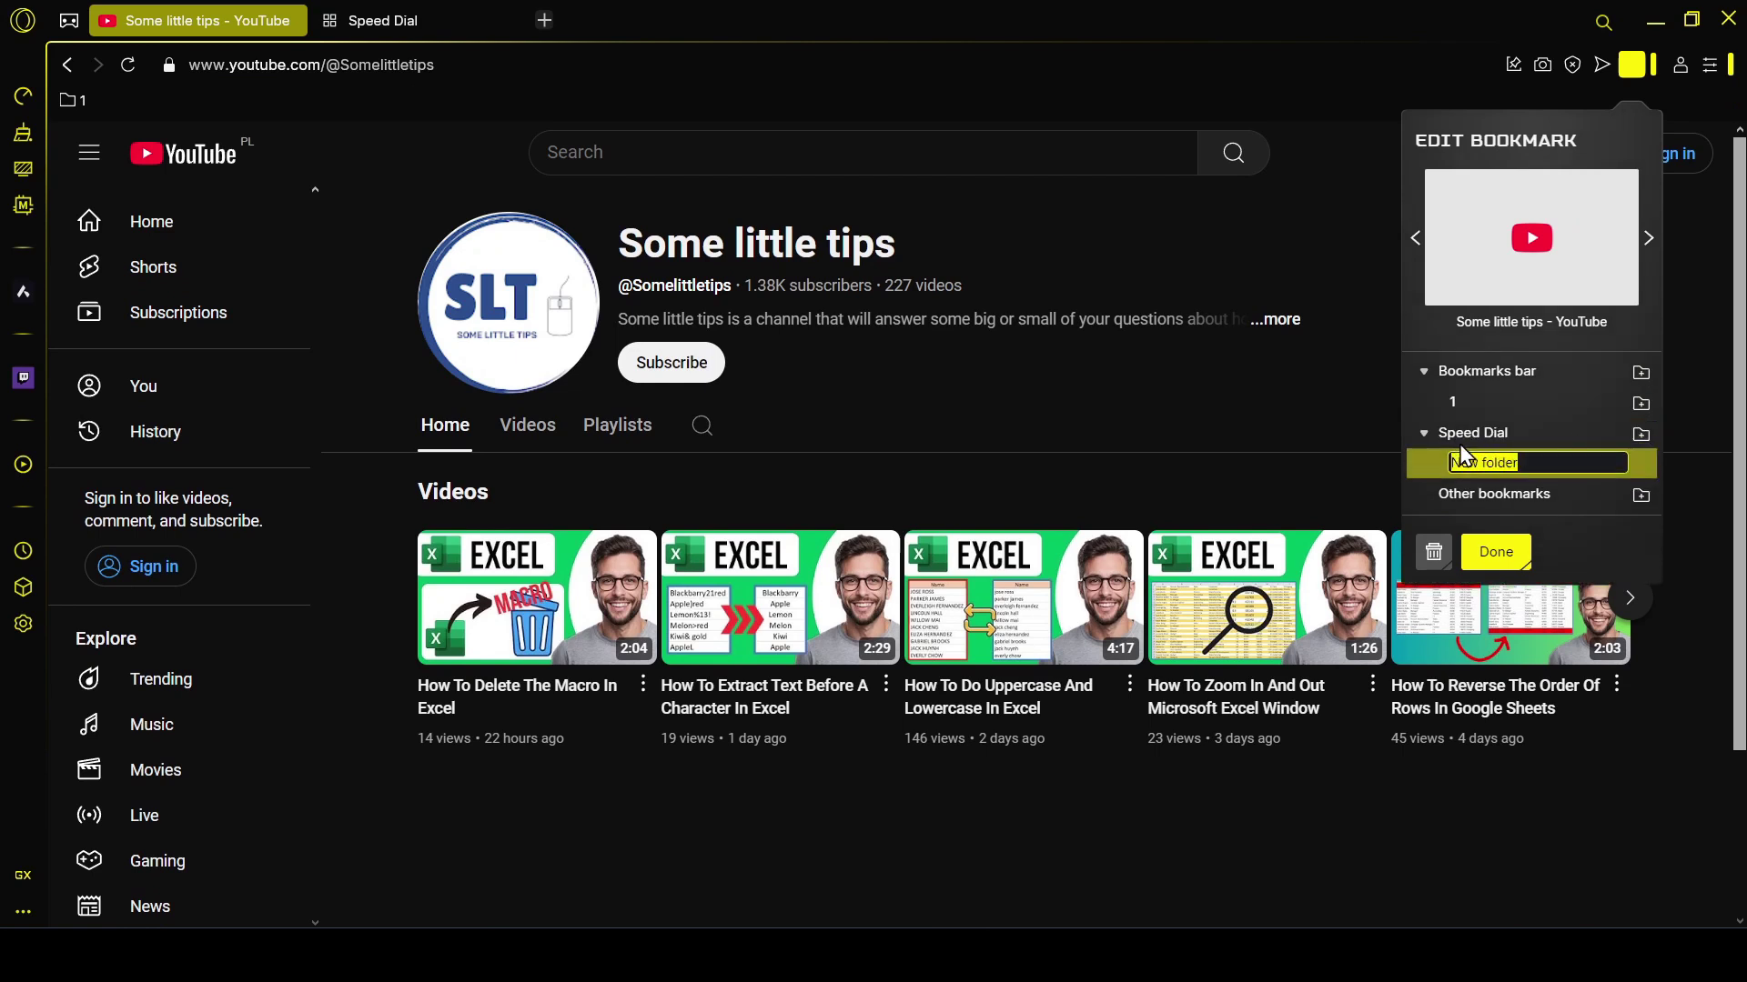
{"action": "type", "text": "2"}
{"action": "left_click", "coordinate": [1639, 496]}
{"action": "type", "text": "3"}
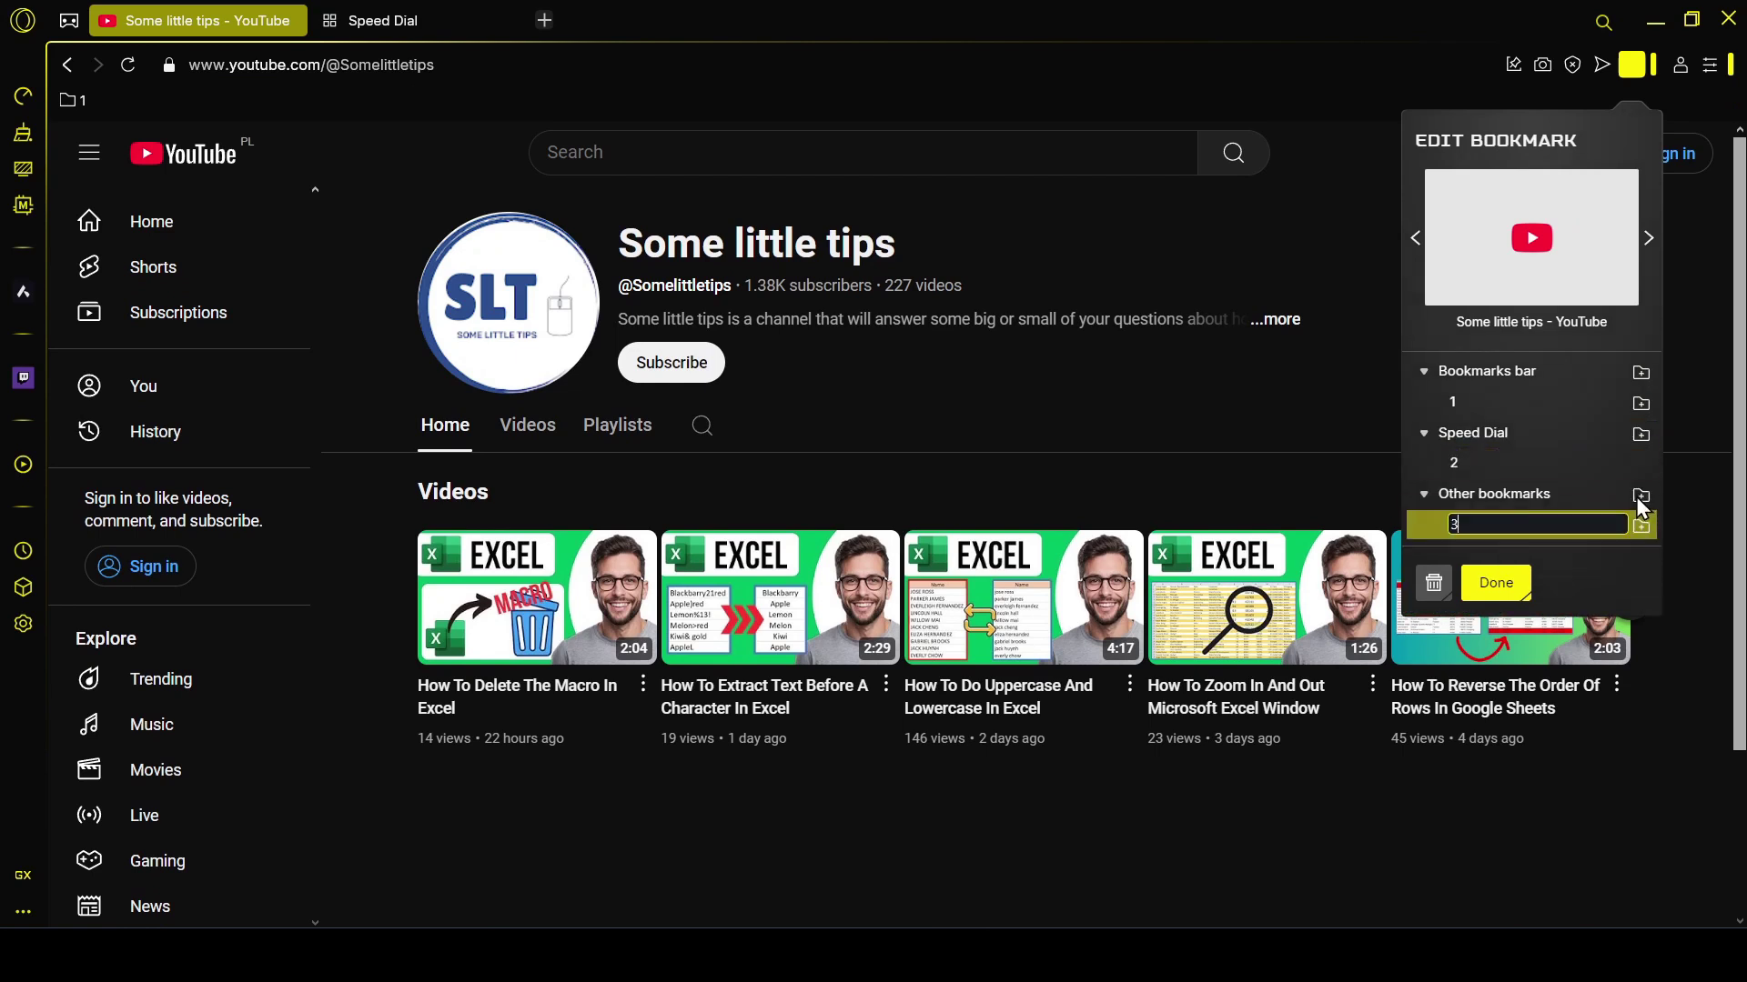
{"action": "left_click", "coordinate": [1475, 496]}
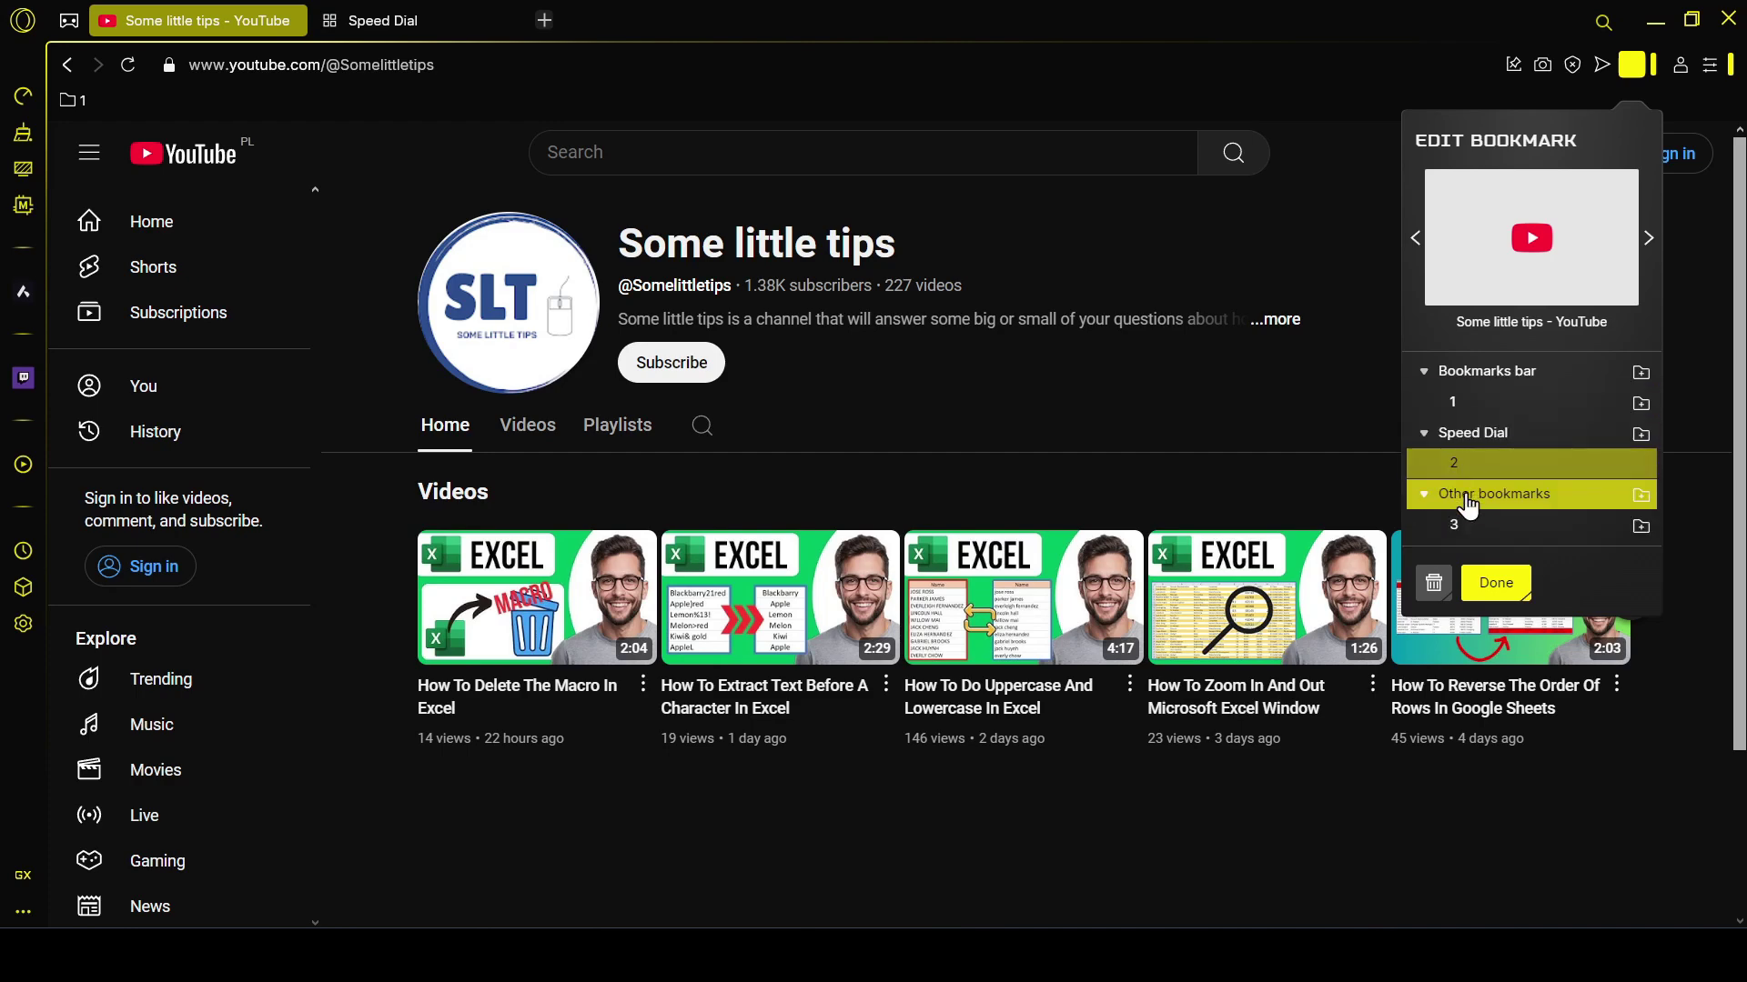
{"action": "left_click", "coordinate": [1492, 583]}
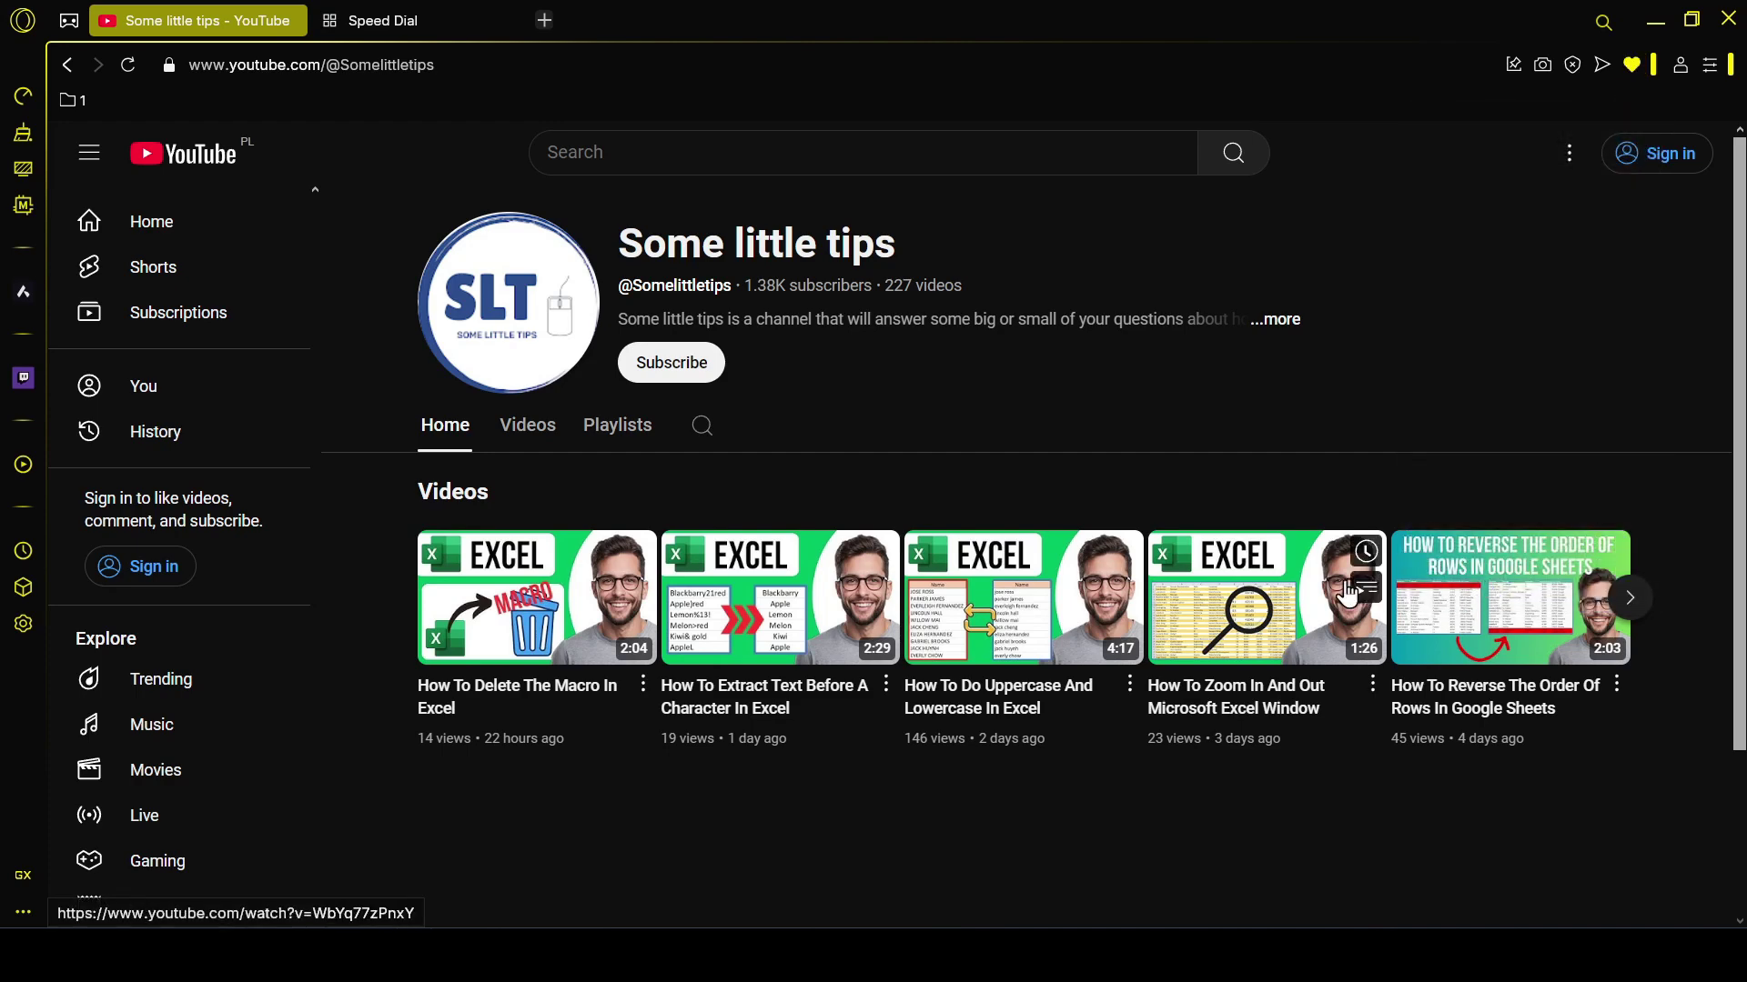
Try filing the bookmark on Bookmarks bar and Speed Dial, then return it to Other bookmarks.
{"action": "left_click", "coordinate": [1632, 63]}
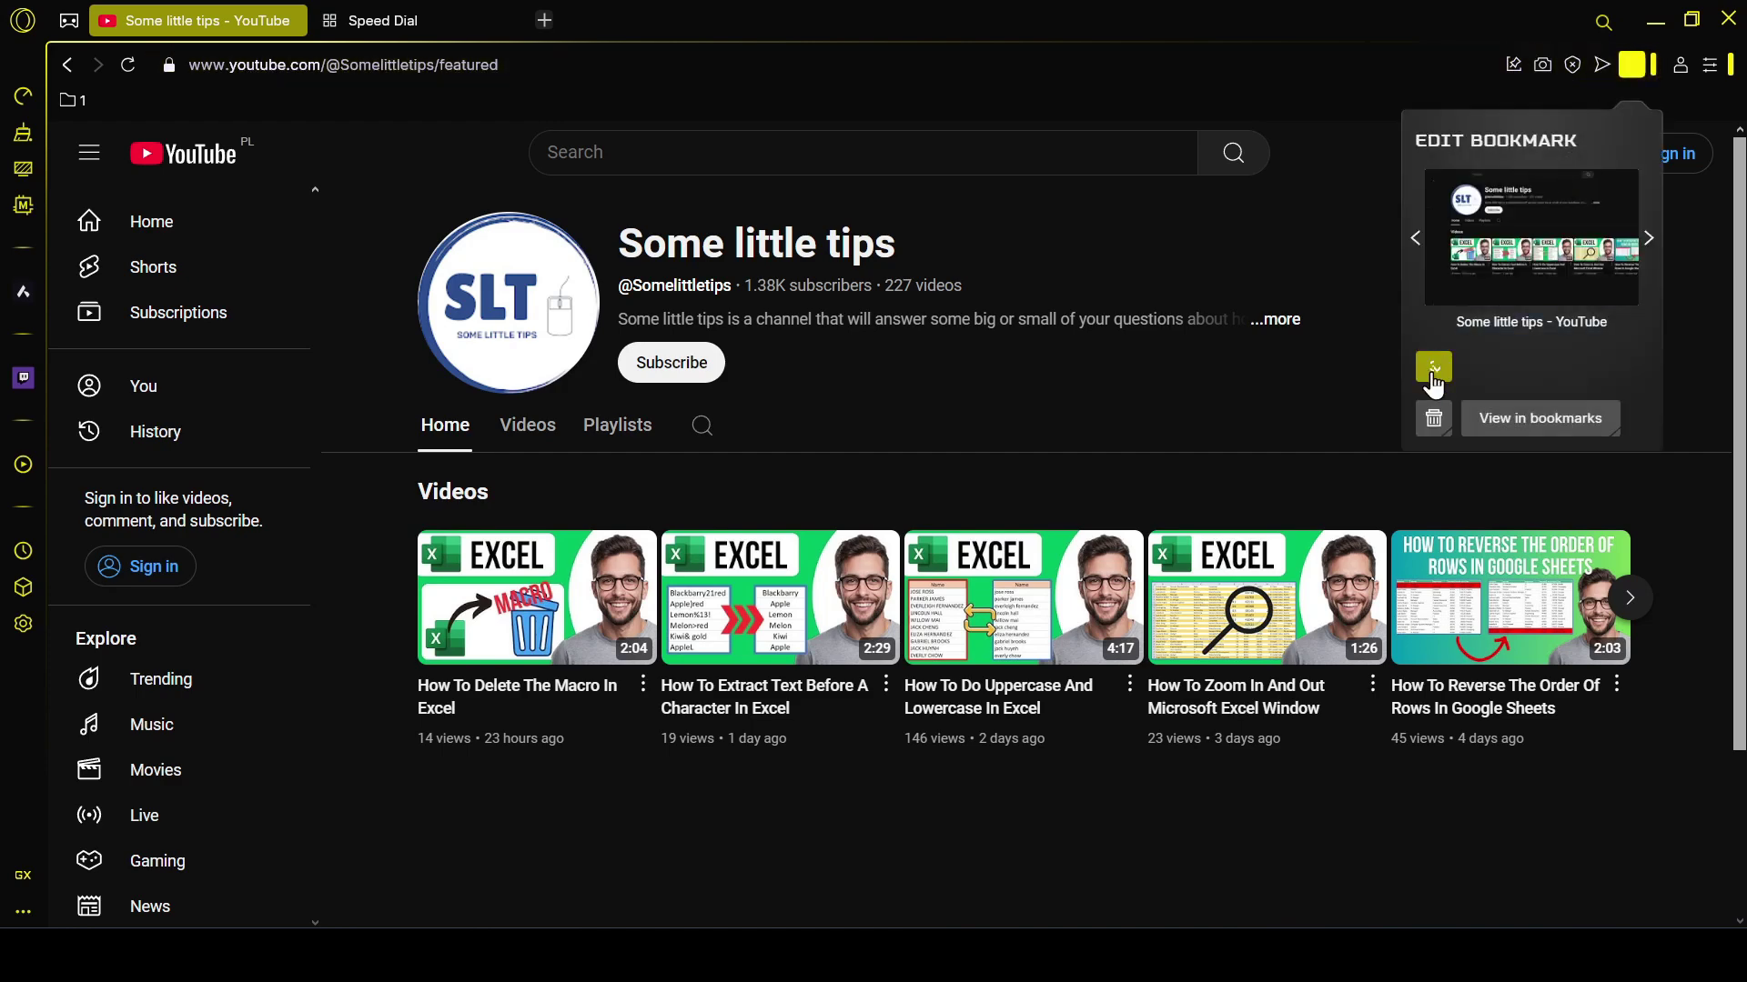
{"action": "left_click", "coordinate": [1531, 373]}
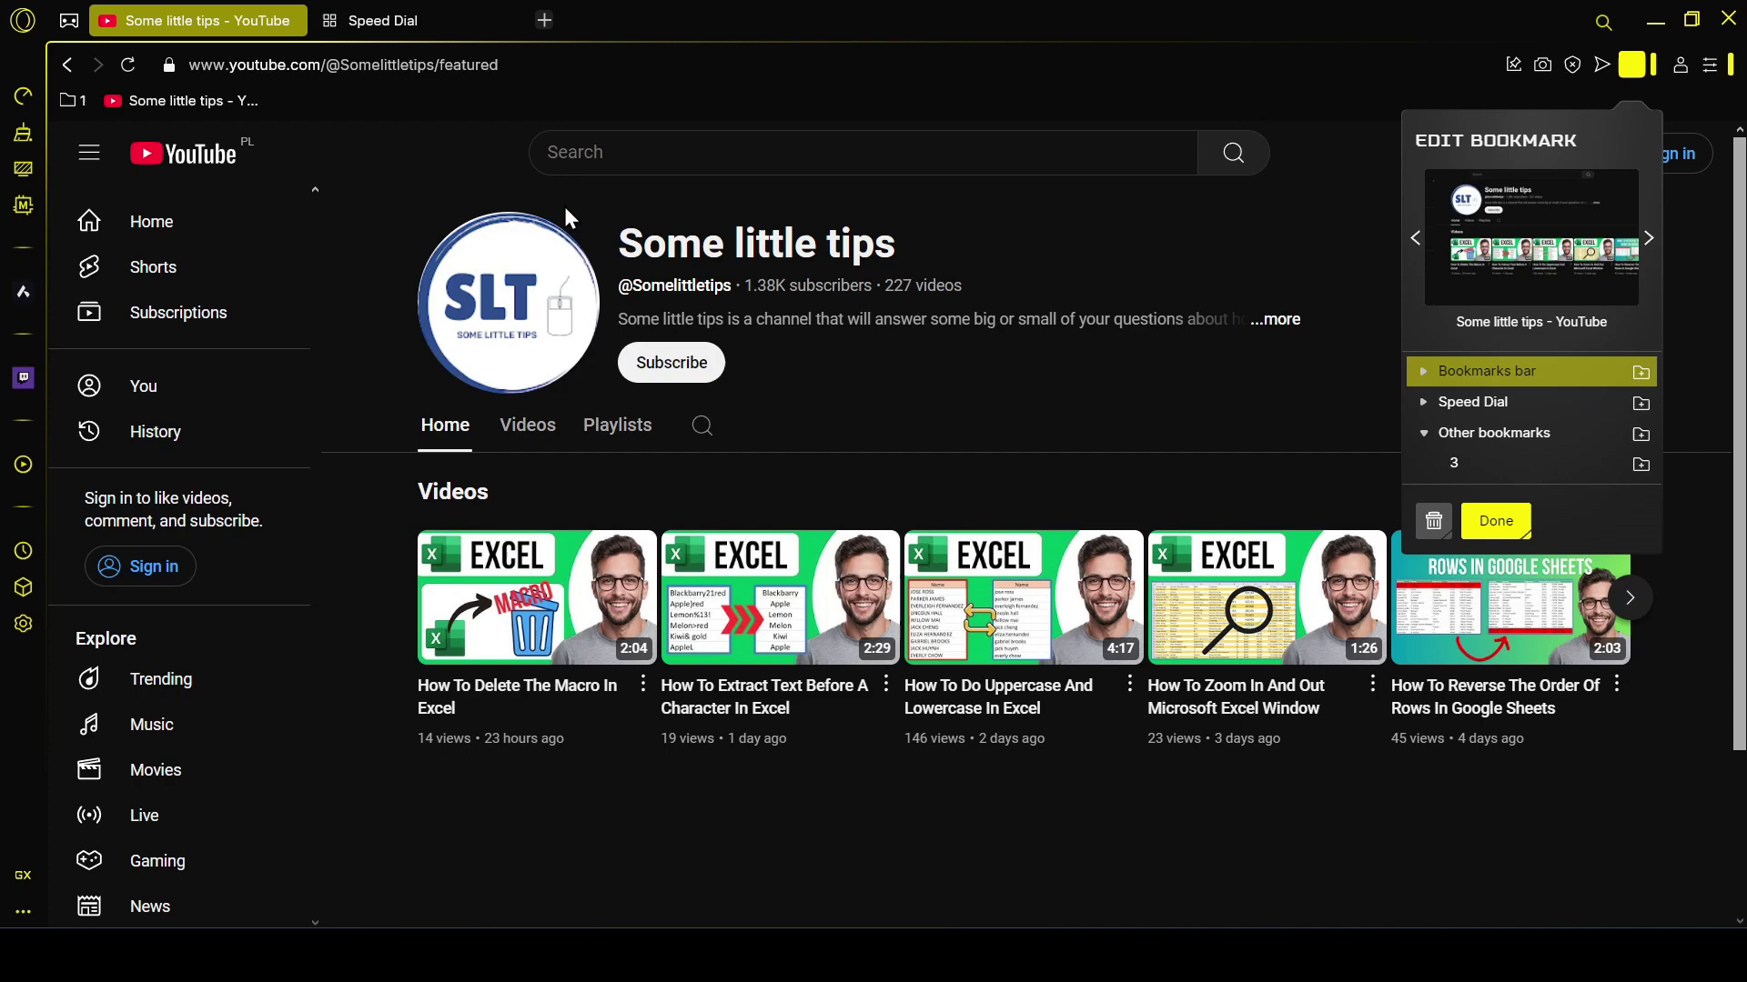
{"action": "left_click", "coordinate": [1492, 402]}
{"action": "left_click", "coordinate": [462, 24]}
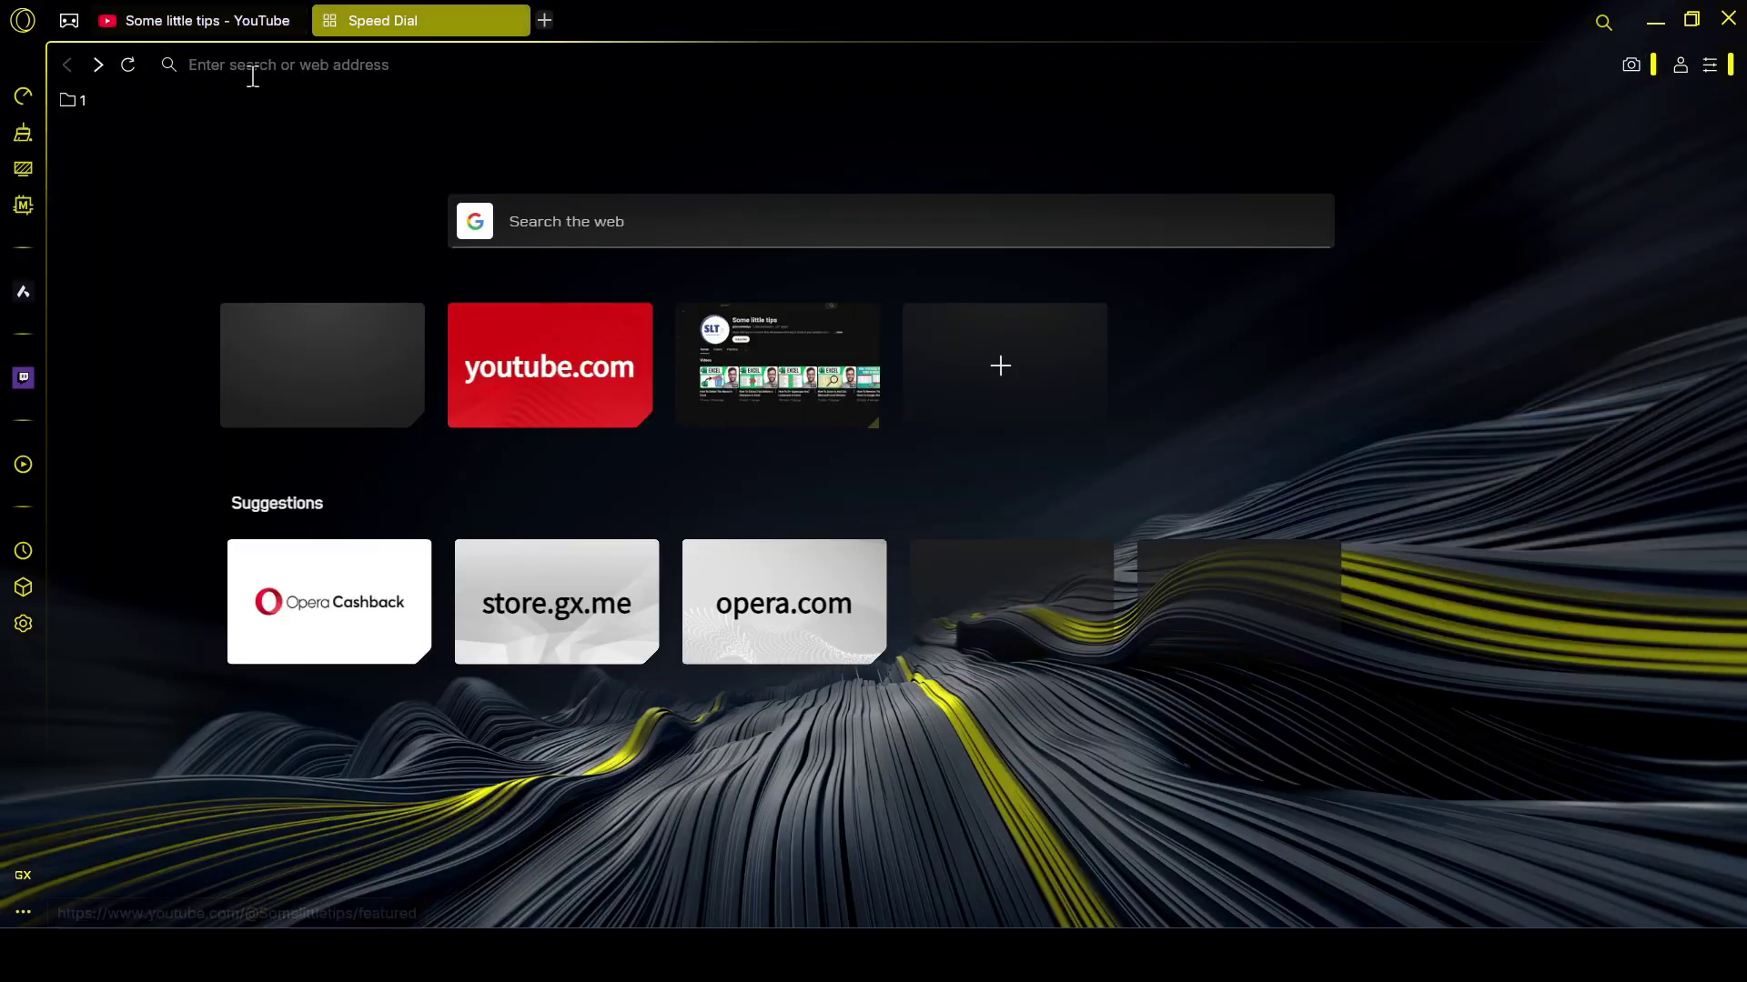
{"action": "left_click", "coordinate": [200, 20]}
{"action": "left_click", "coordinate": [1631, 64]}
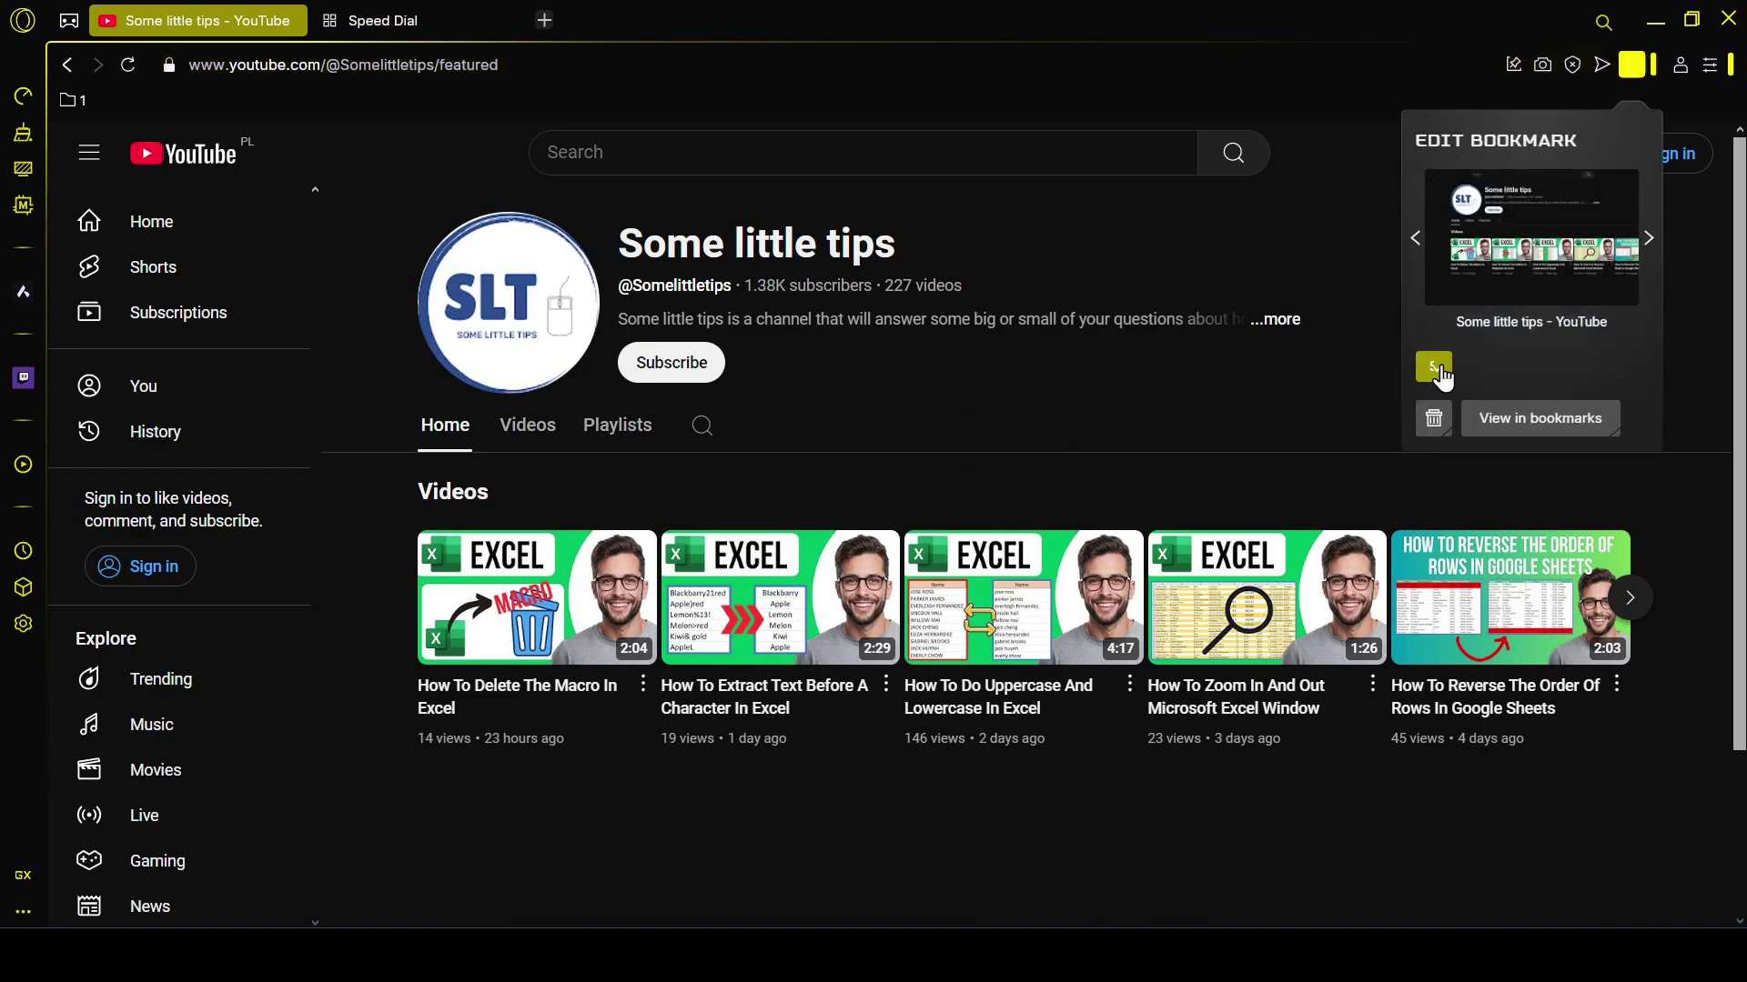
{"action": "left_click", "coordinate": [1492, 433]}
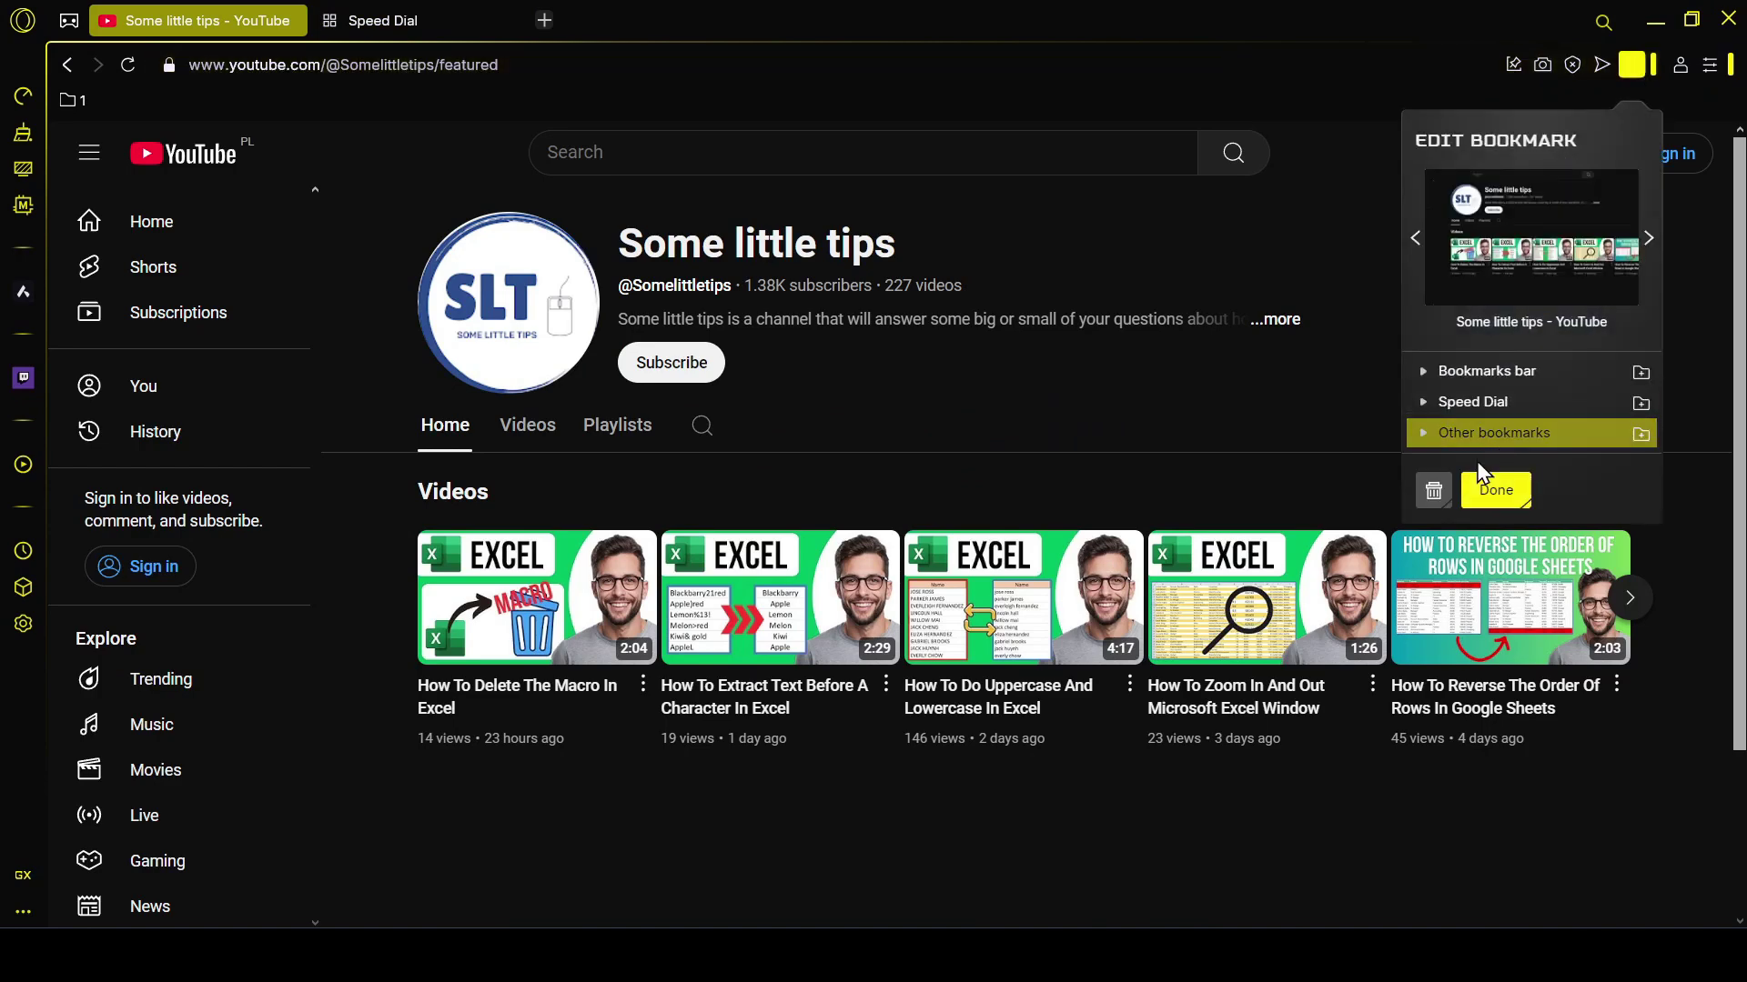
{"action": "left_click", "coordinate": [1494, 491]}
Open the bookmarks manager in a new tab.
{"action": "left_click", "coordinate": [23, 20]}
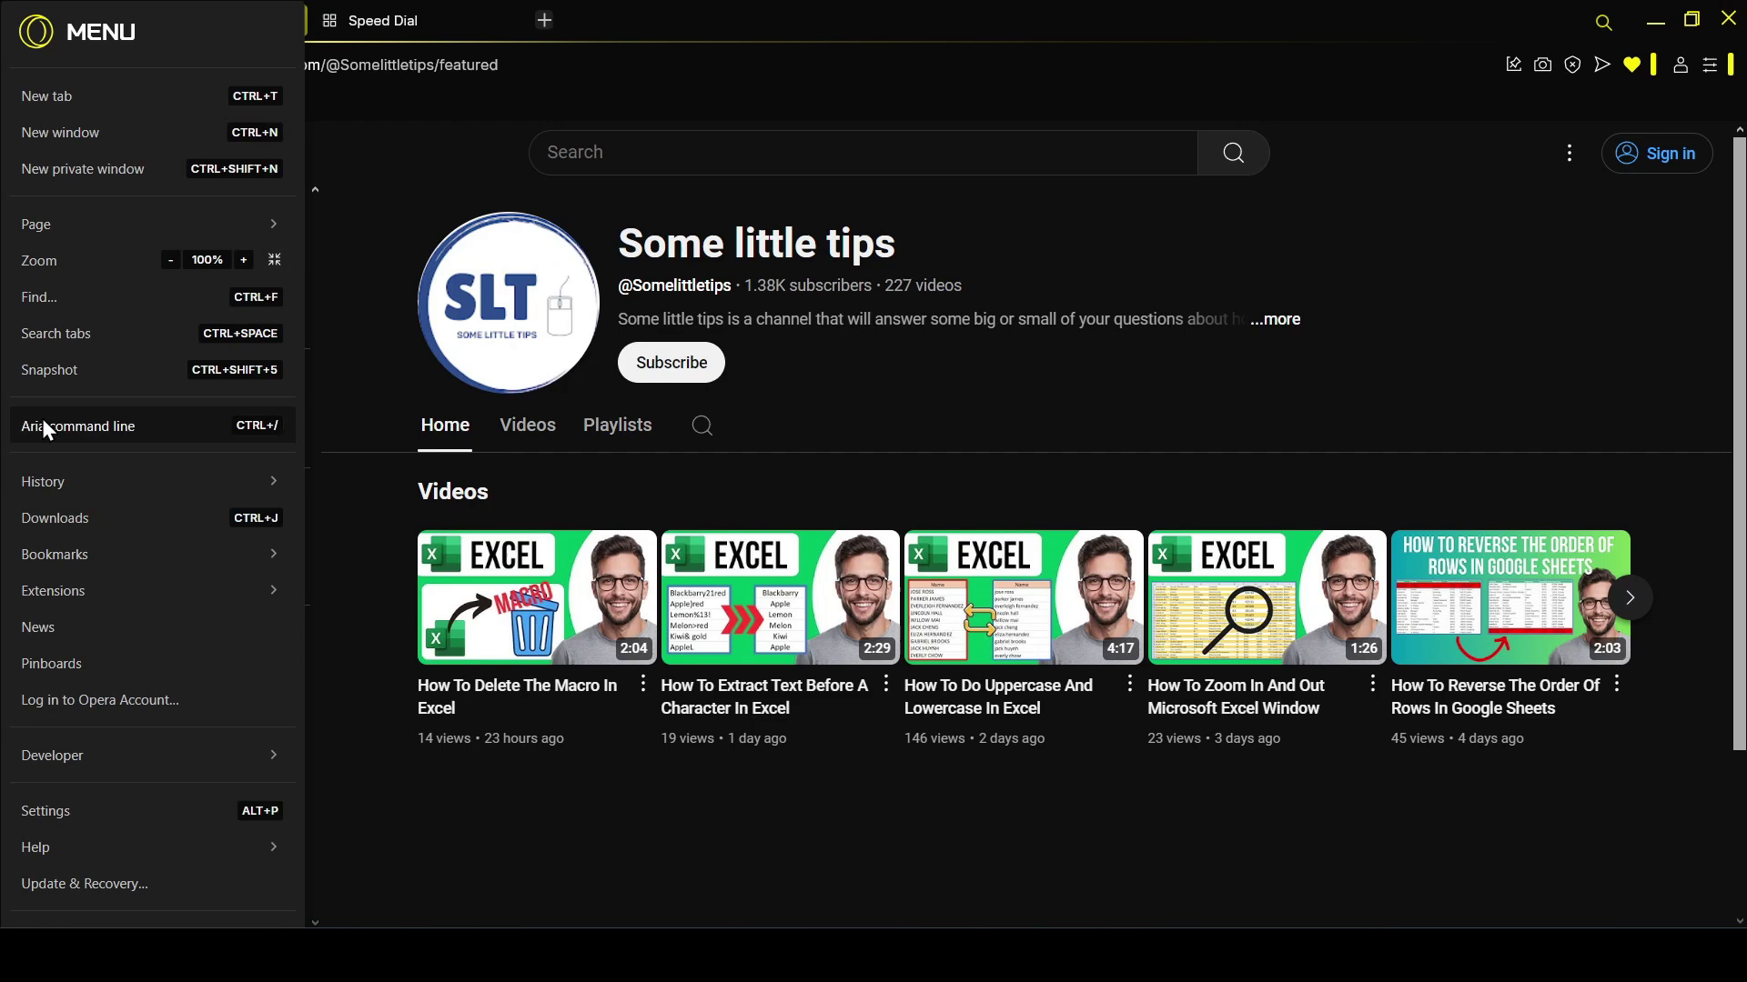
{"action": "mouse_move", "coordinate": [55, 554]}
{"action": "left_click", "coordinate": [428, 552]}
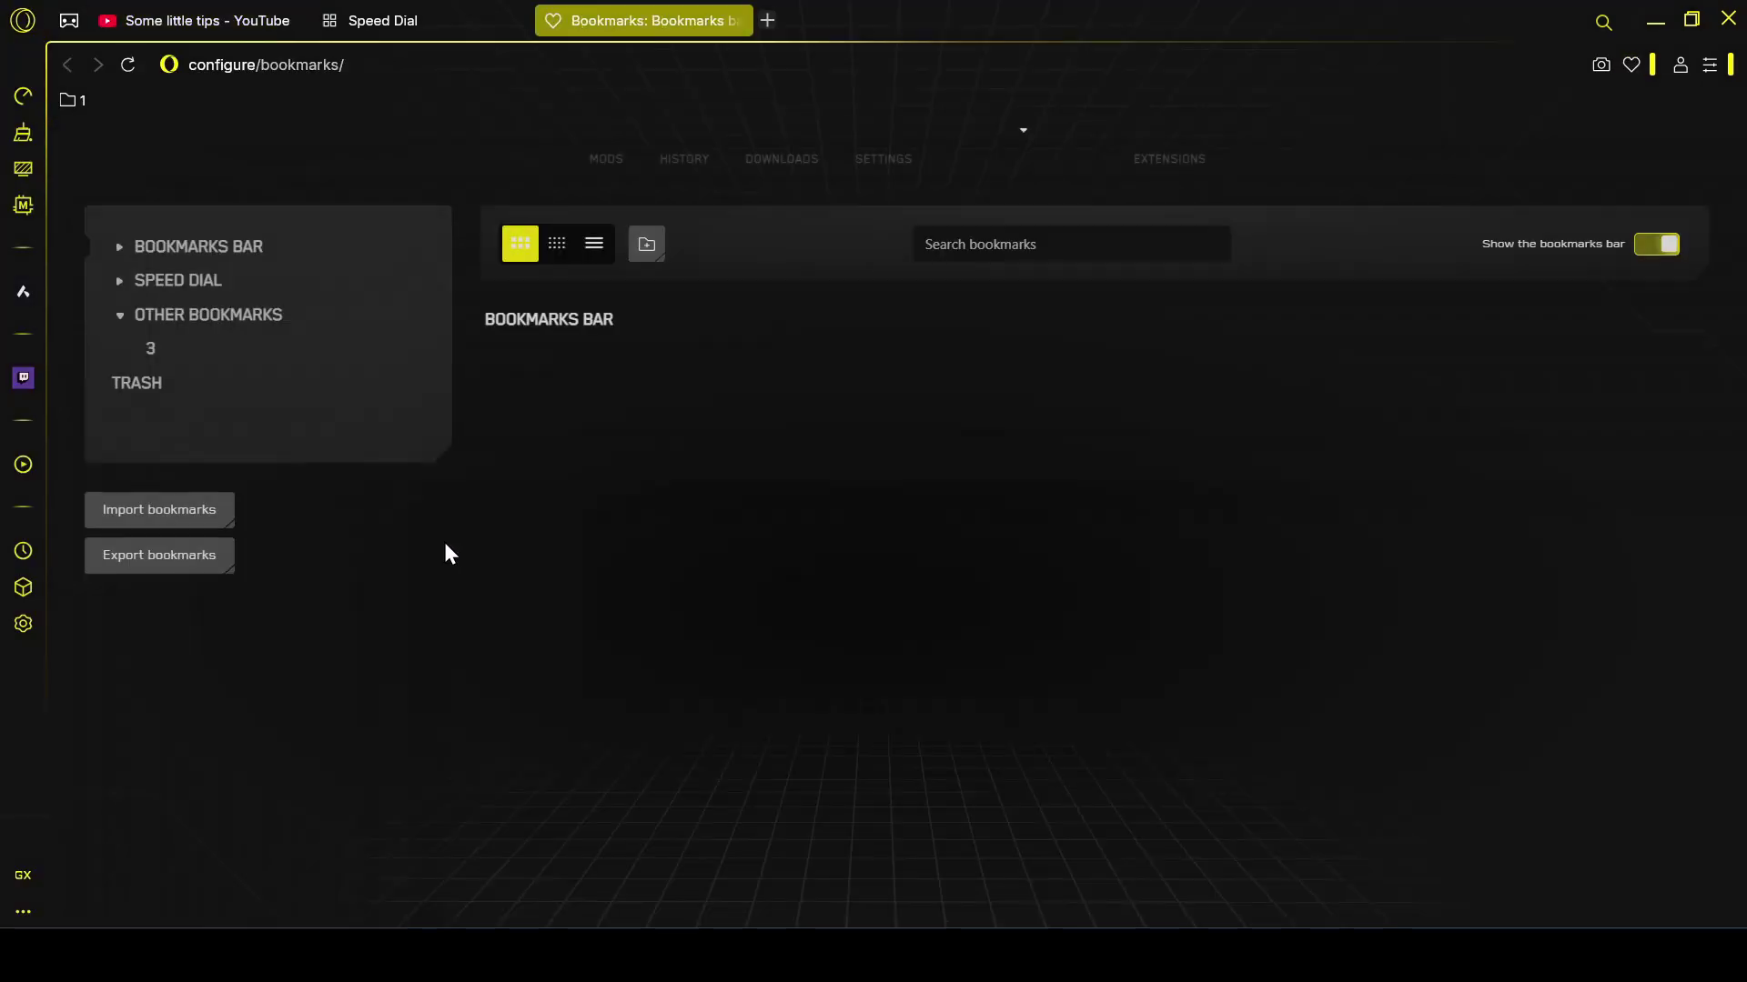
{"action": "left_click", "coordinate": [373, 20]}
{"action": "left_click", "coordinate": [198, 15]}
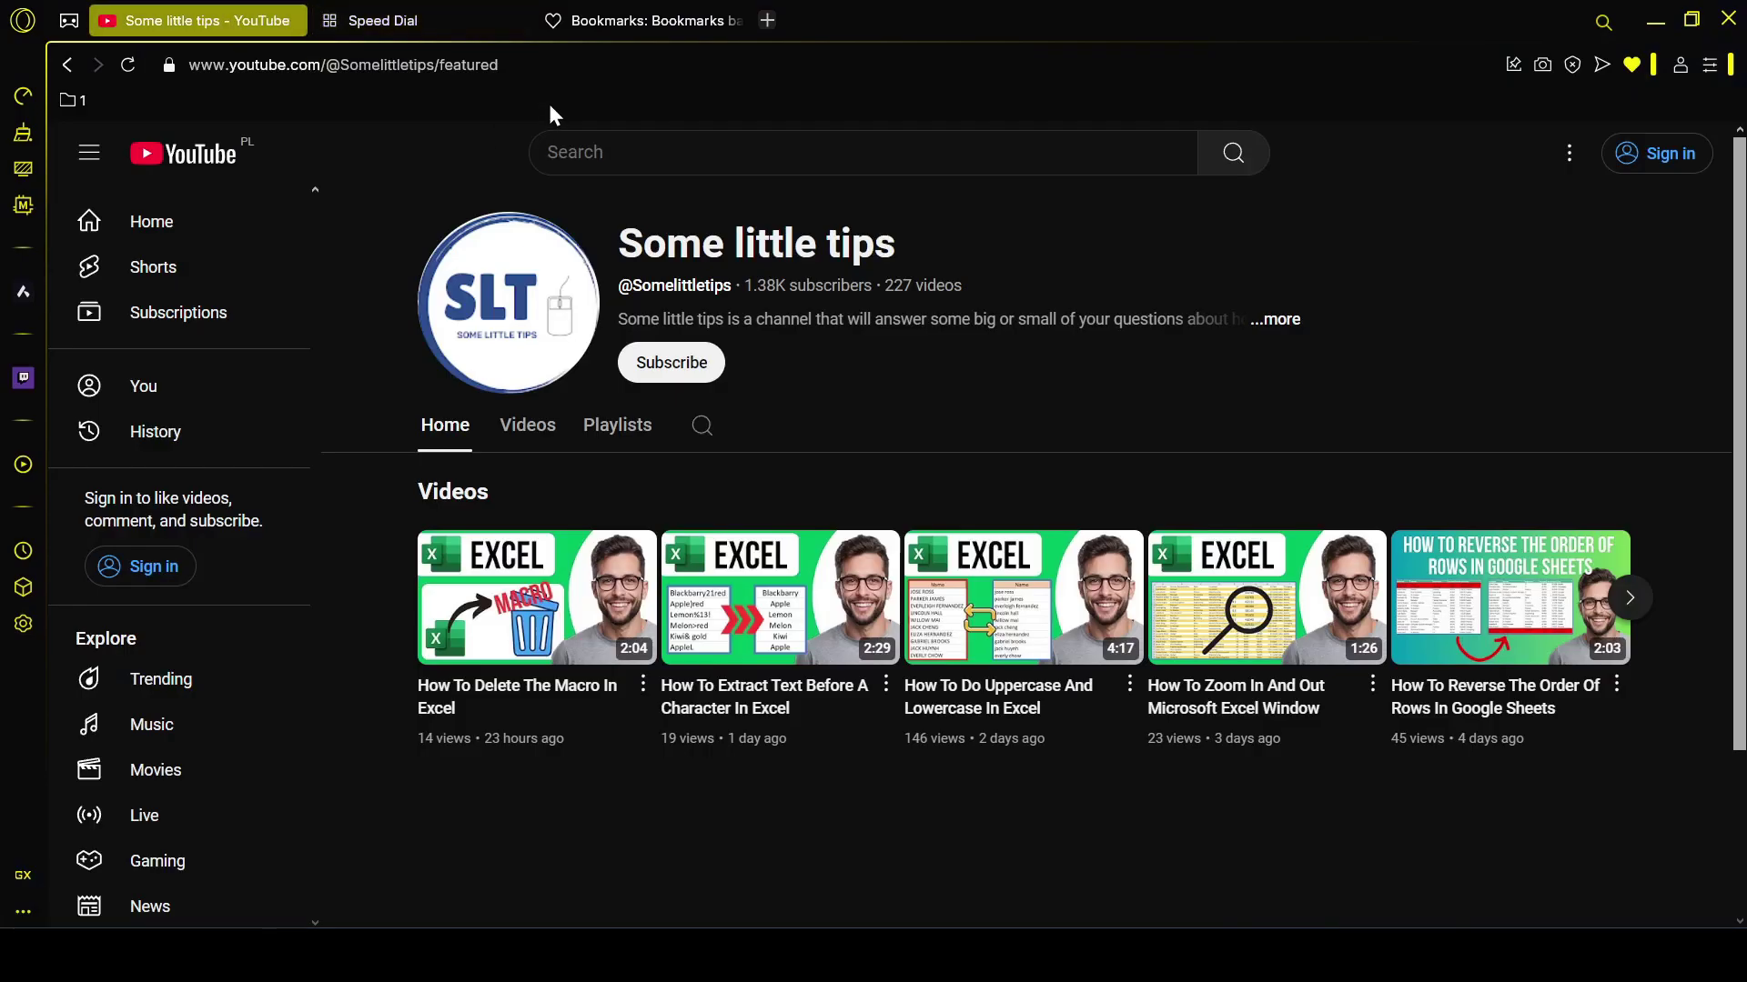
{"action": "right_click", "coordinate": [466, 100]}
{"action": "left_click", "coordinate": [545, 408]}
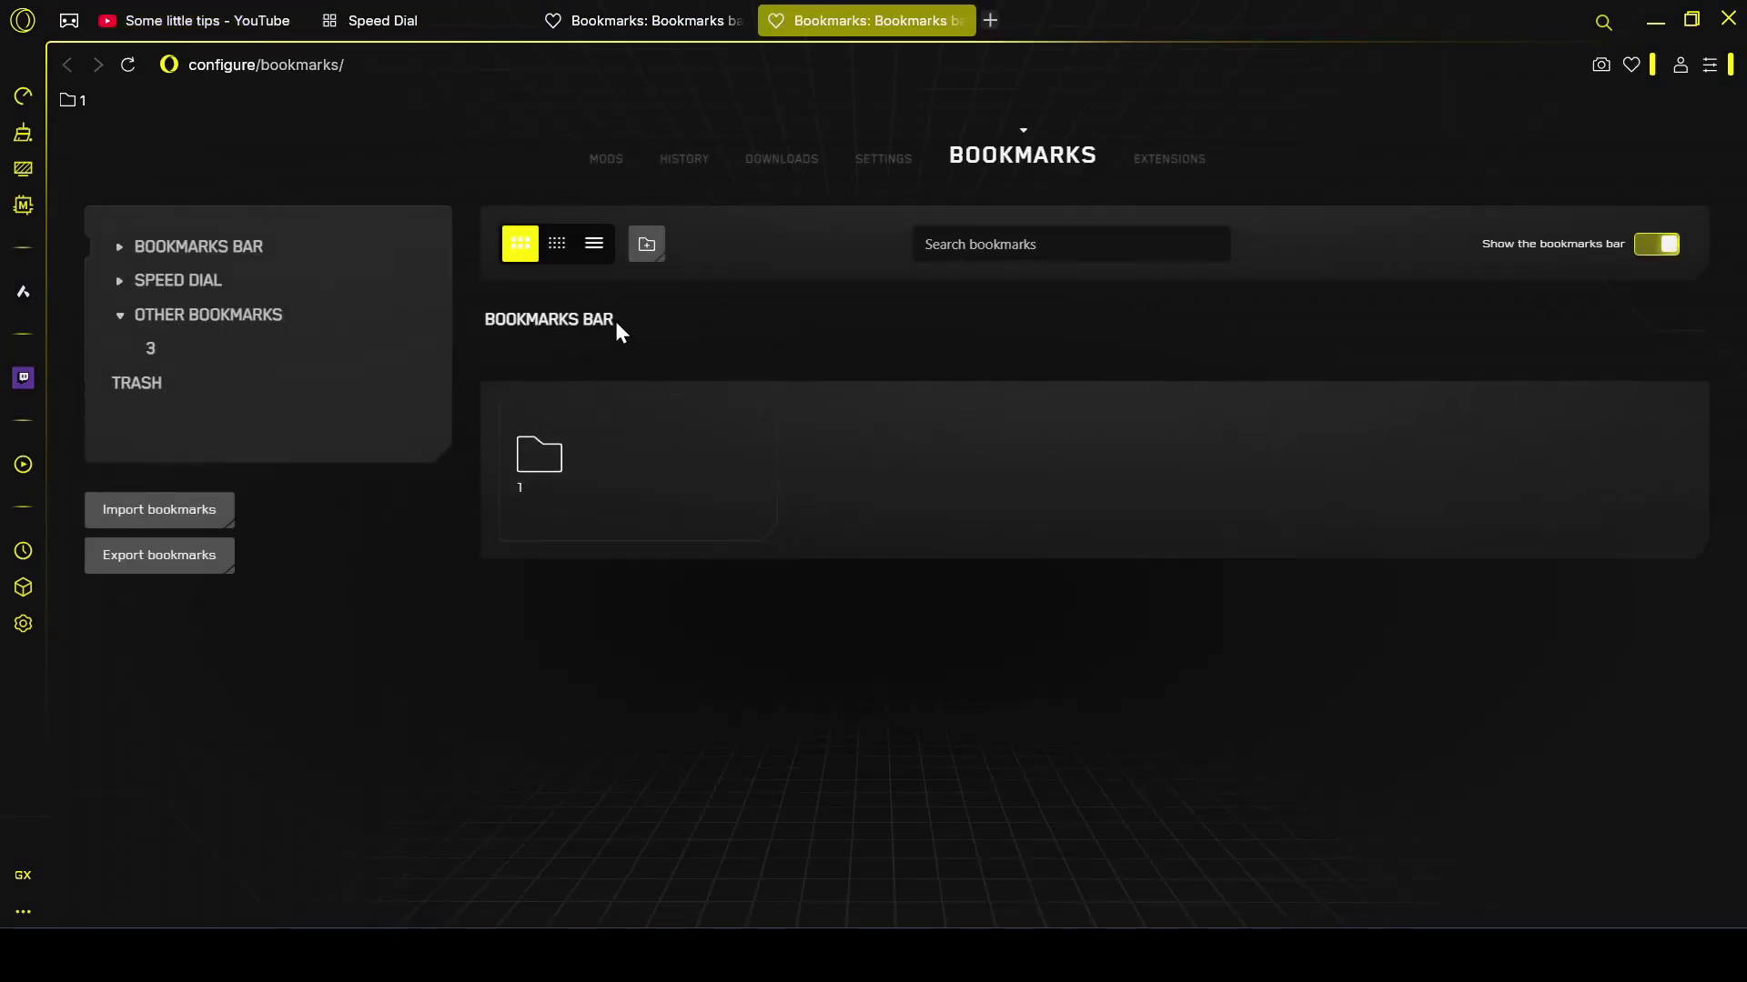
Expand Speed Dial and Bookmarks bar in the manager sidebar to reveal folders 1 and 2.
{"action": "left_click", "coordinate": [119, 281]}
{"action": "left_click", "coordinate": [120, 250]}
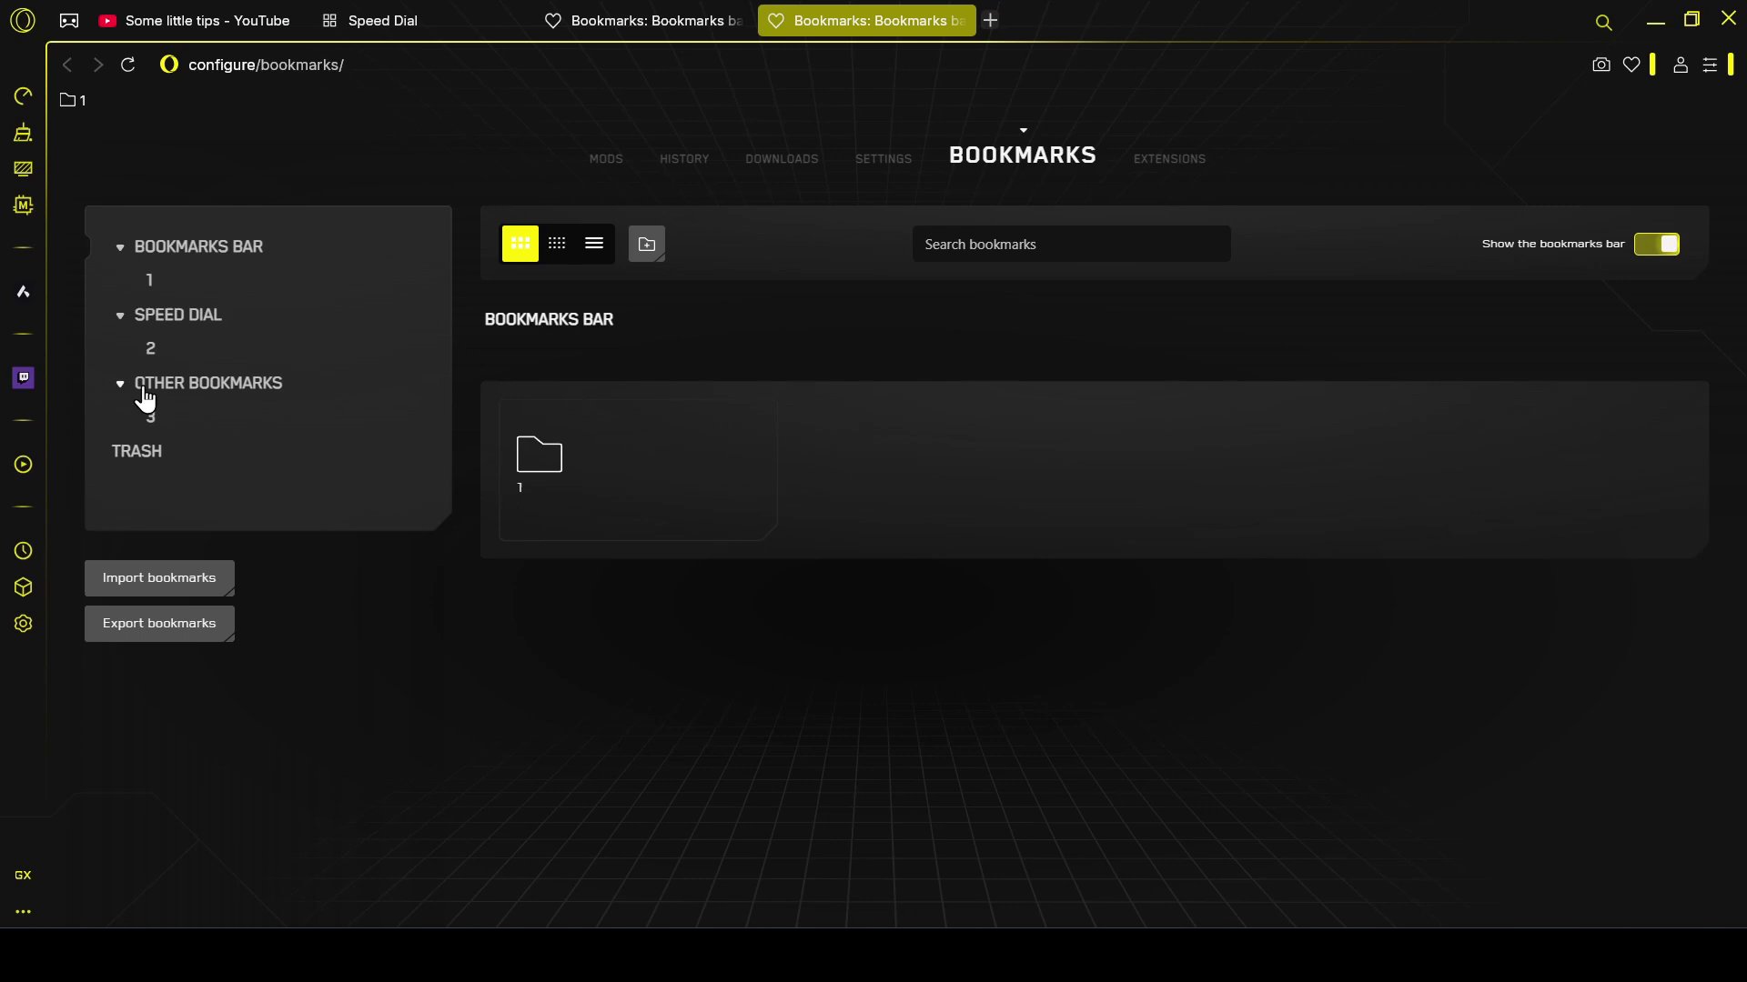
{"action": "right_click", "coordinate": [215, 248]}
{"action": "left_click", "coordinate": [531, 345]}
Drag folders 2 and 3 onto Bookmarks bar, then move the youtube.com bookmark from folder 3 onto it.
{"action": "left_click_drag", "start_coordinate": [156, 309], "coordinate": [156, 297]}
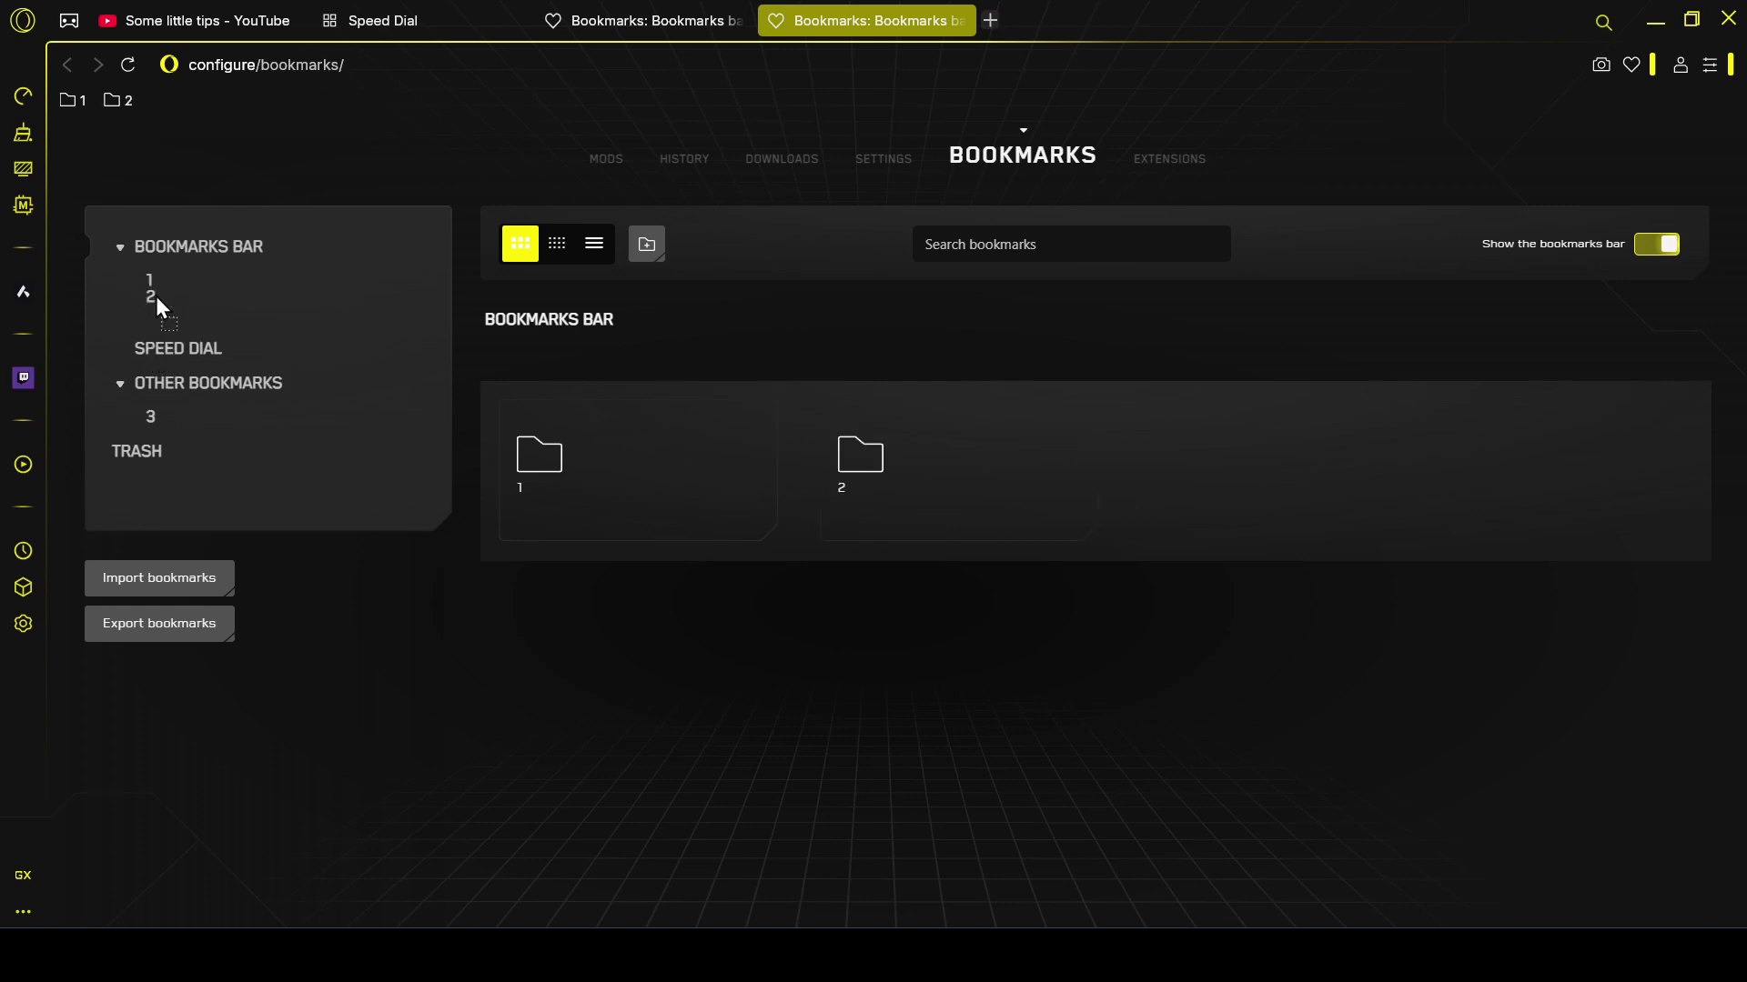
{"action": "left_click_drag", "start_coordinate": [149, 364], "coordinate": [160, 339]}
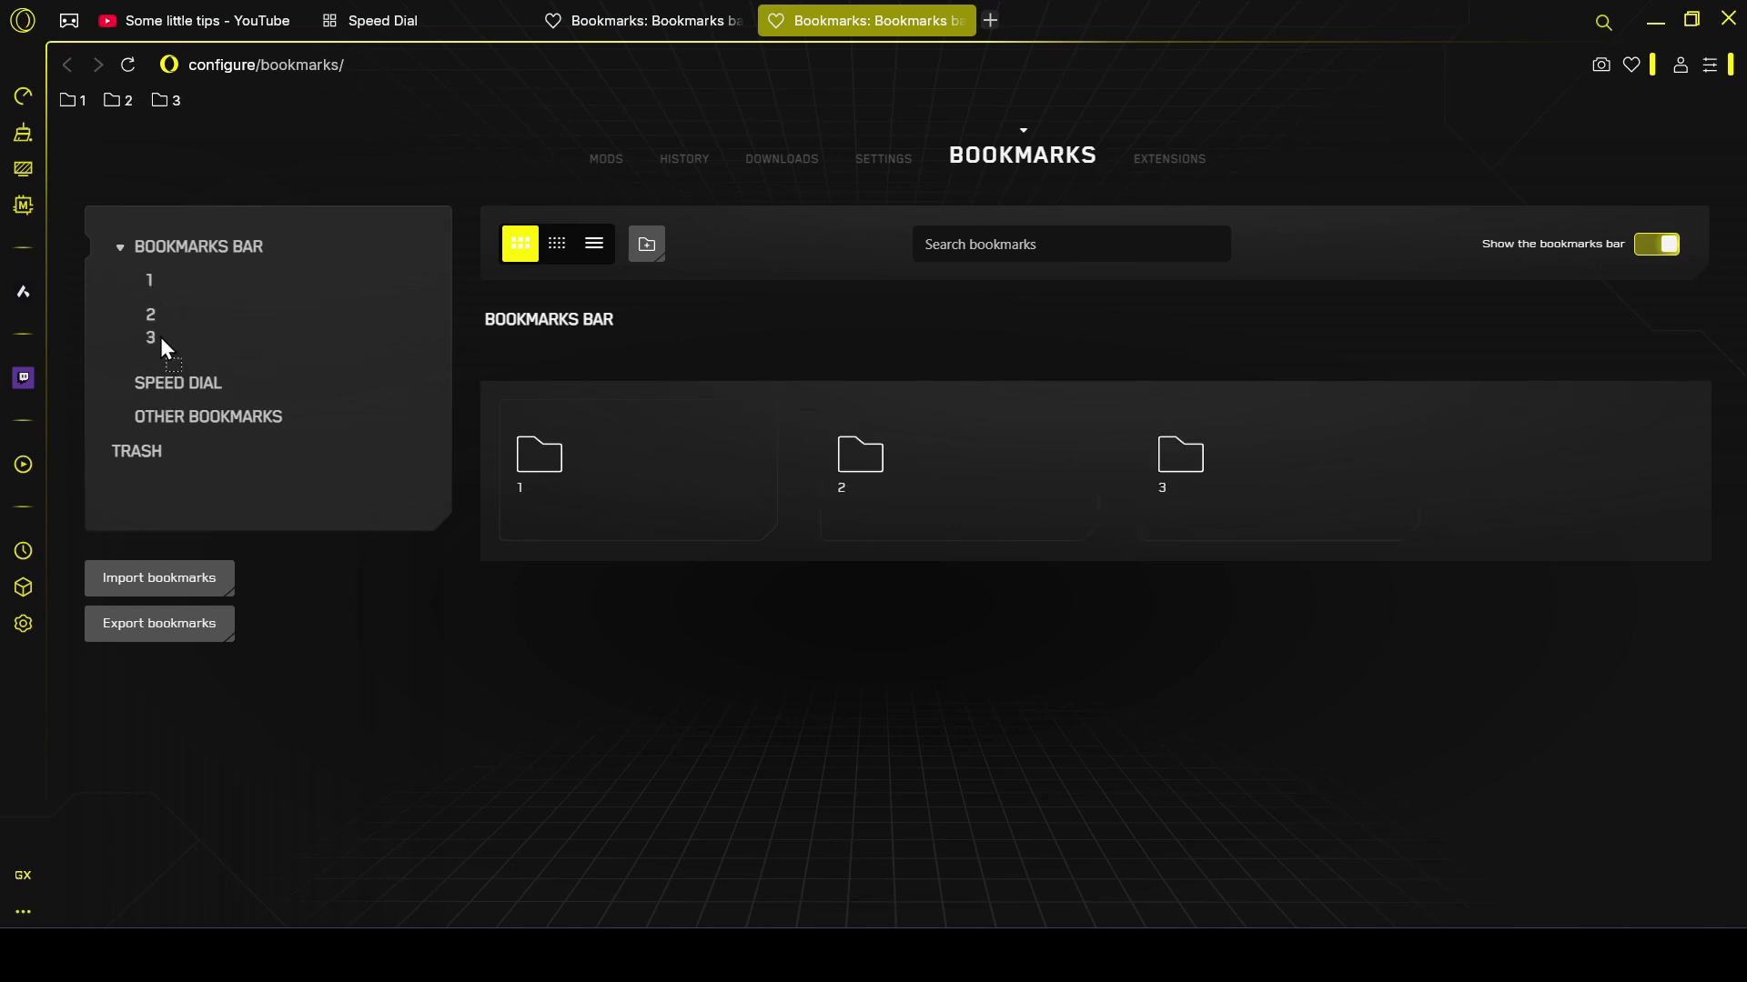
{"action": "left_click", "coordinate": [152, 349]}
{"action": "left_click_drag", "start_coordinate": [591, 460], "coordinate": [307, 224]}
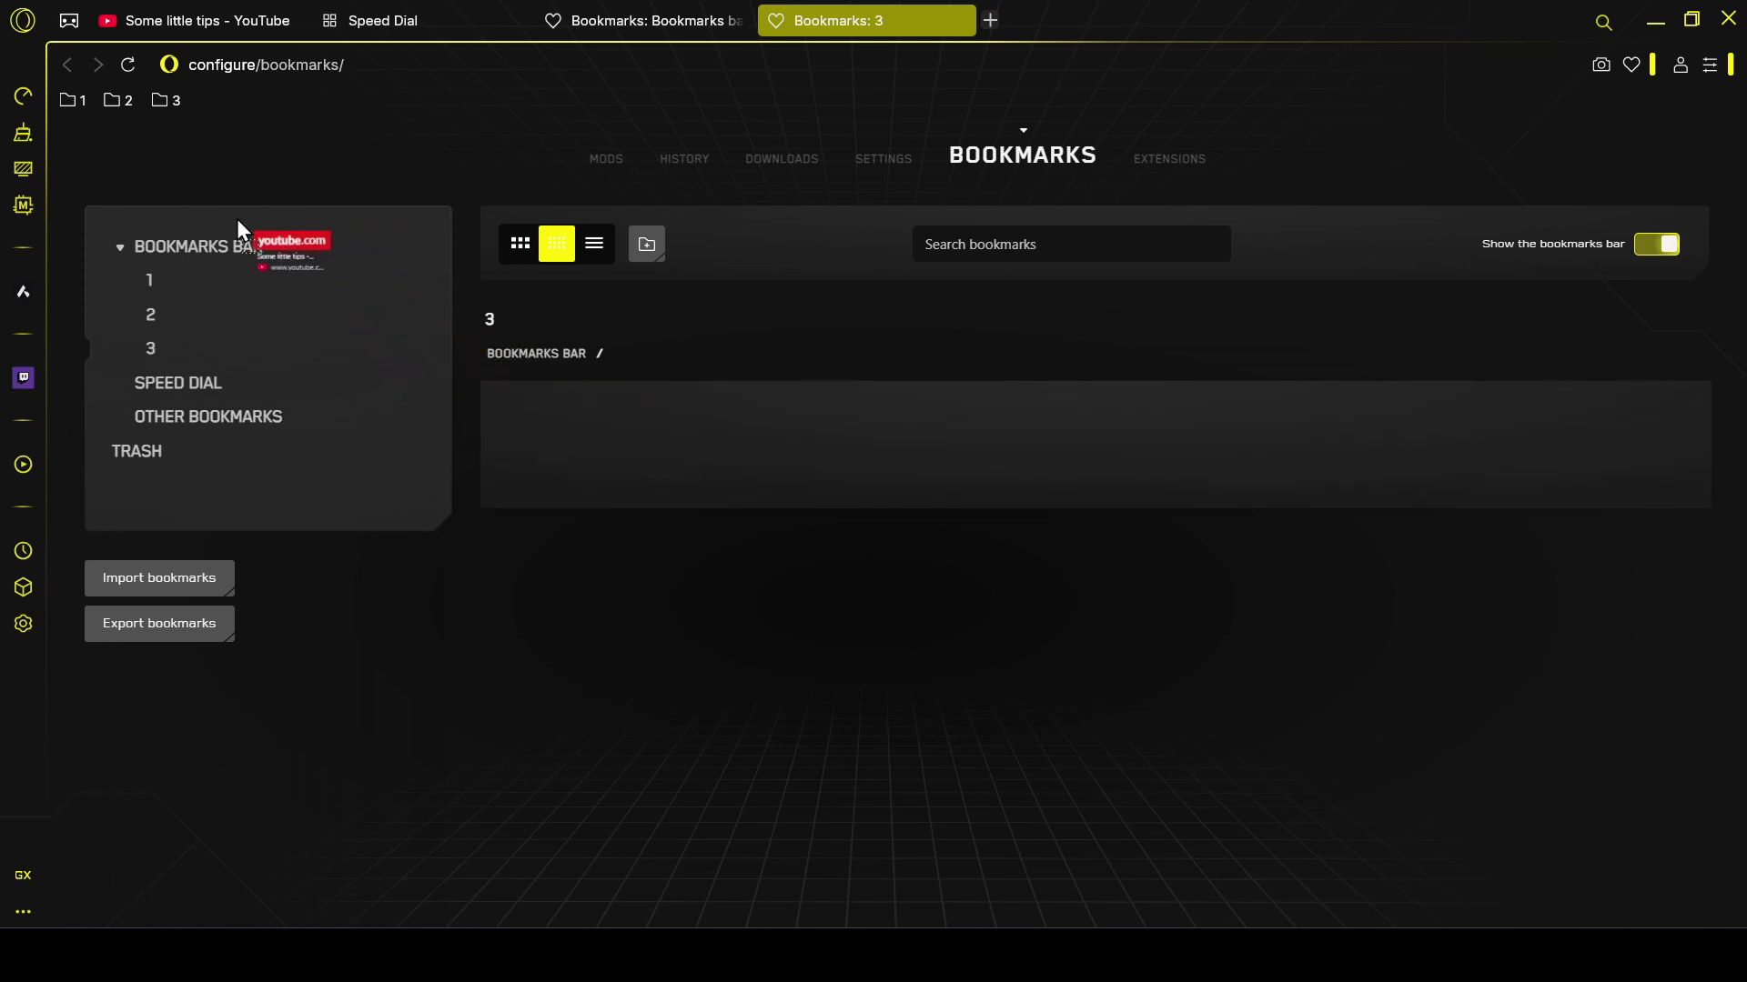
{"action": "left_click_drag", "start_coordinate": [308, 226], "coordinate": [193, 250]}
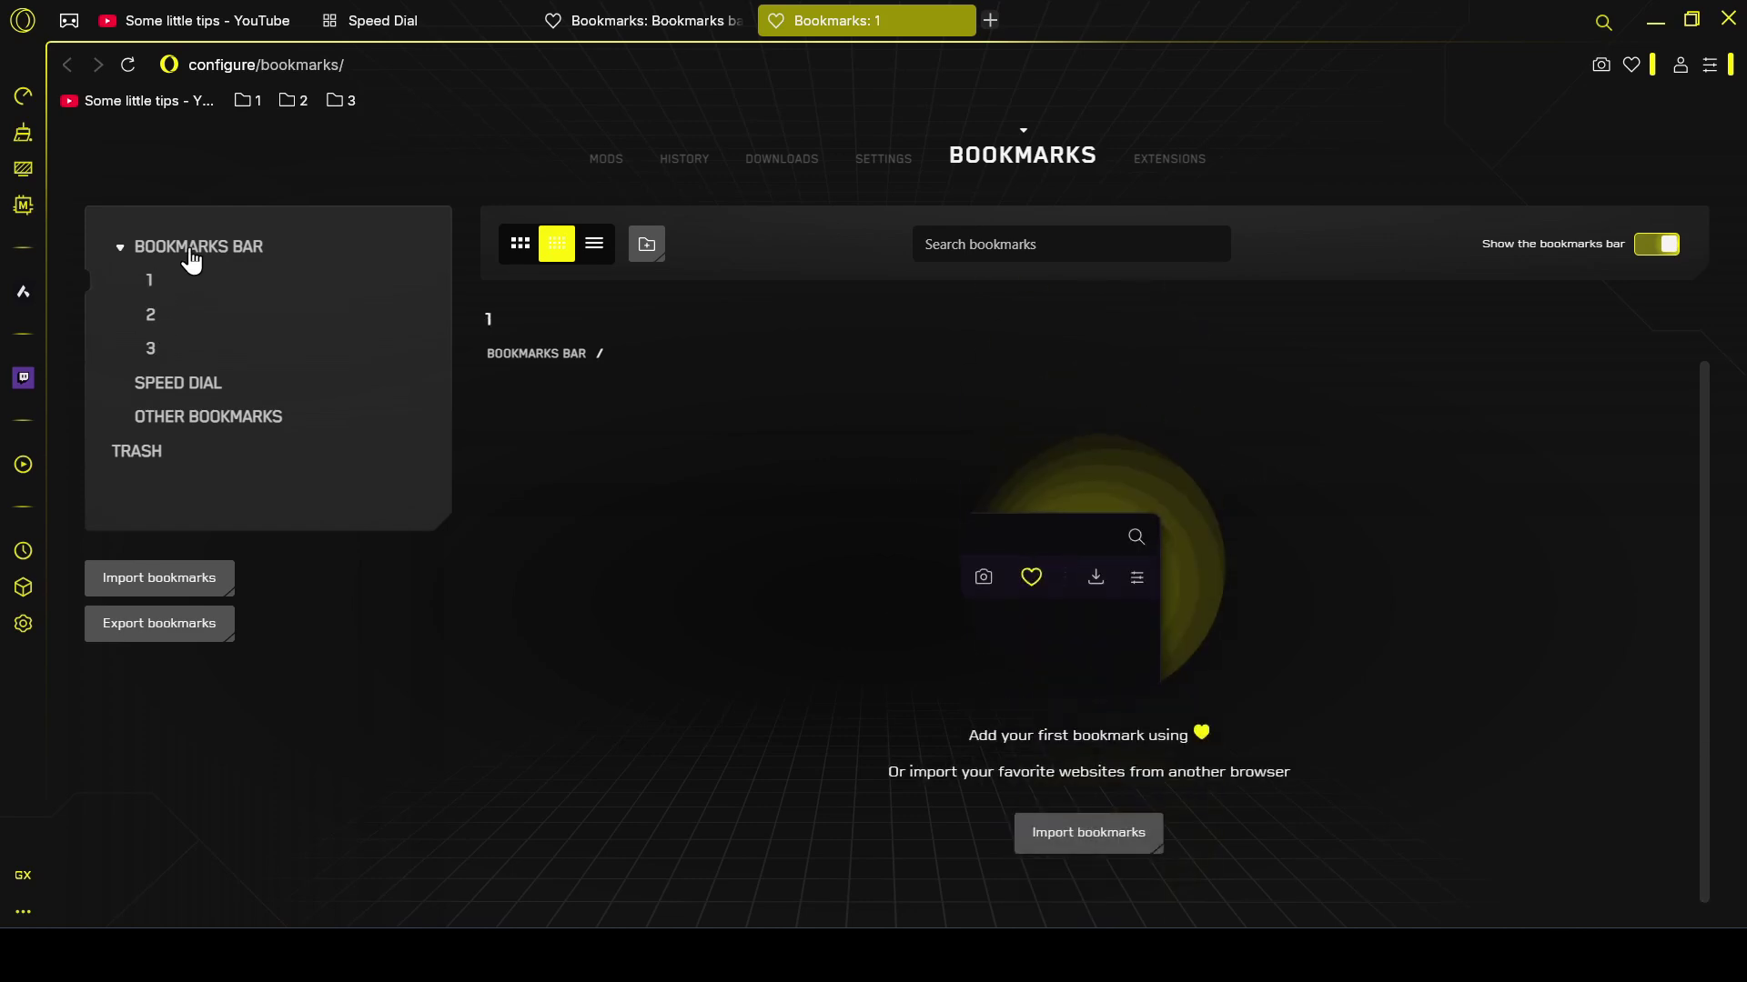
Move the Some little tips bookmark and folder 3 from the bookmarks bar to the Trash.
{"action": "left_click", "coordinate": [191, 250]}
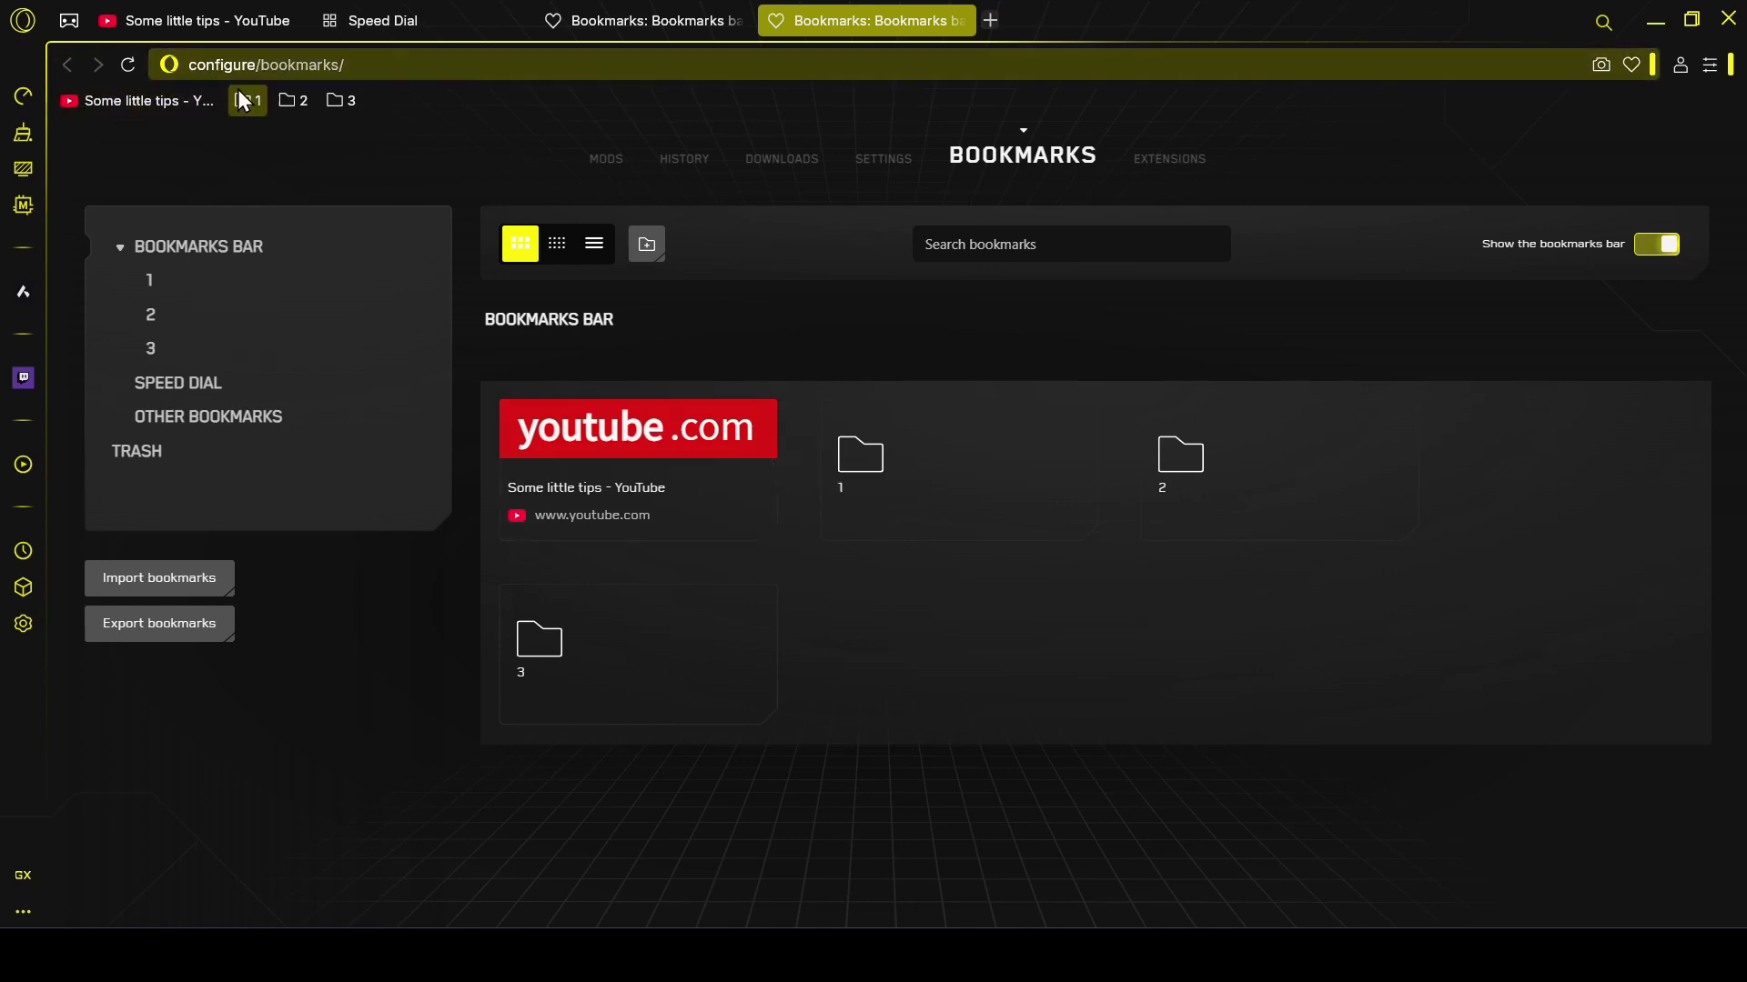
{"action": "right_click", "coordinate": [188, 97]}
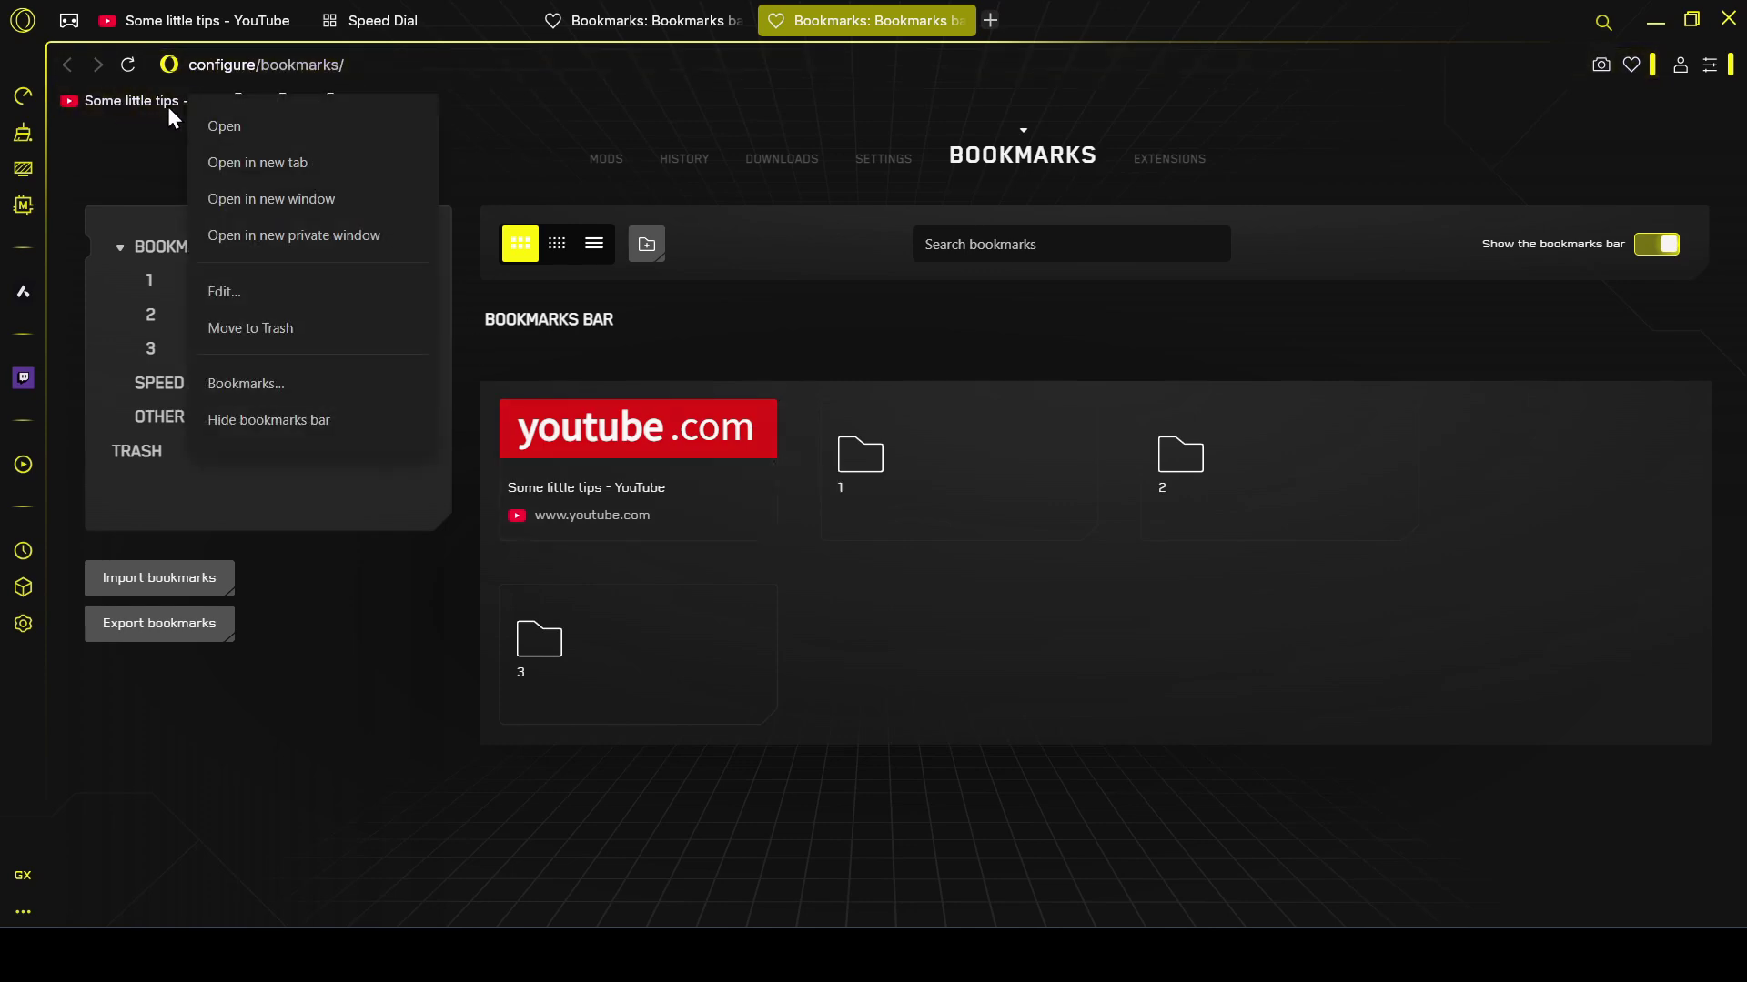
{"action": "left_click", "coordinate": [247, 335]}
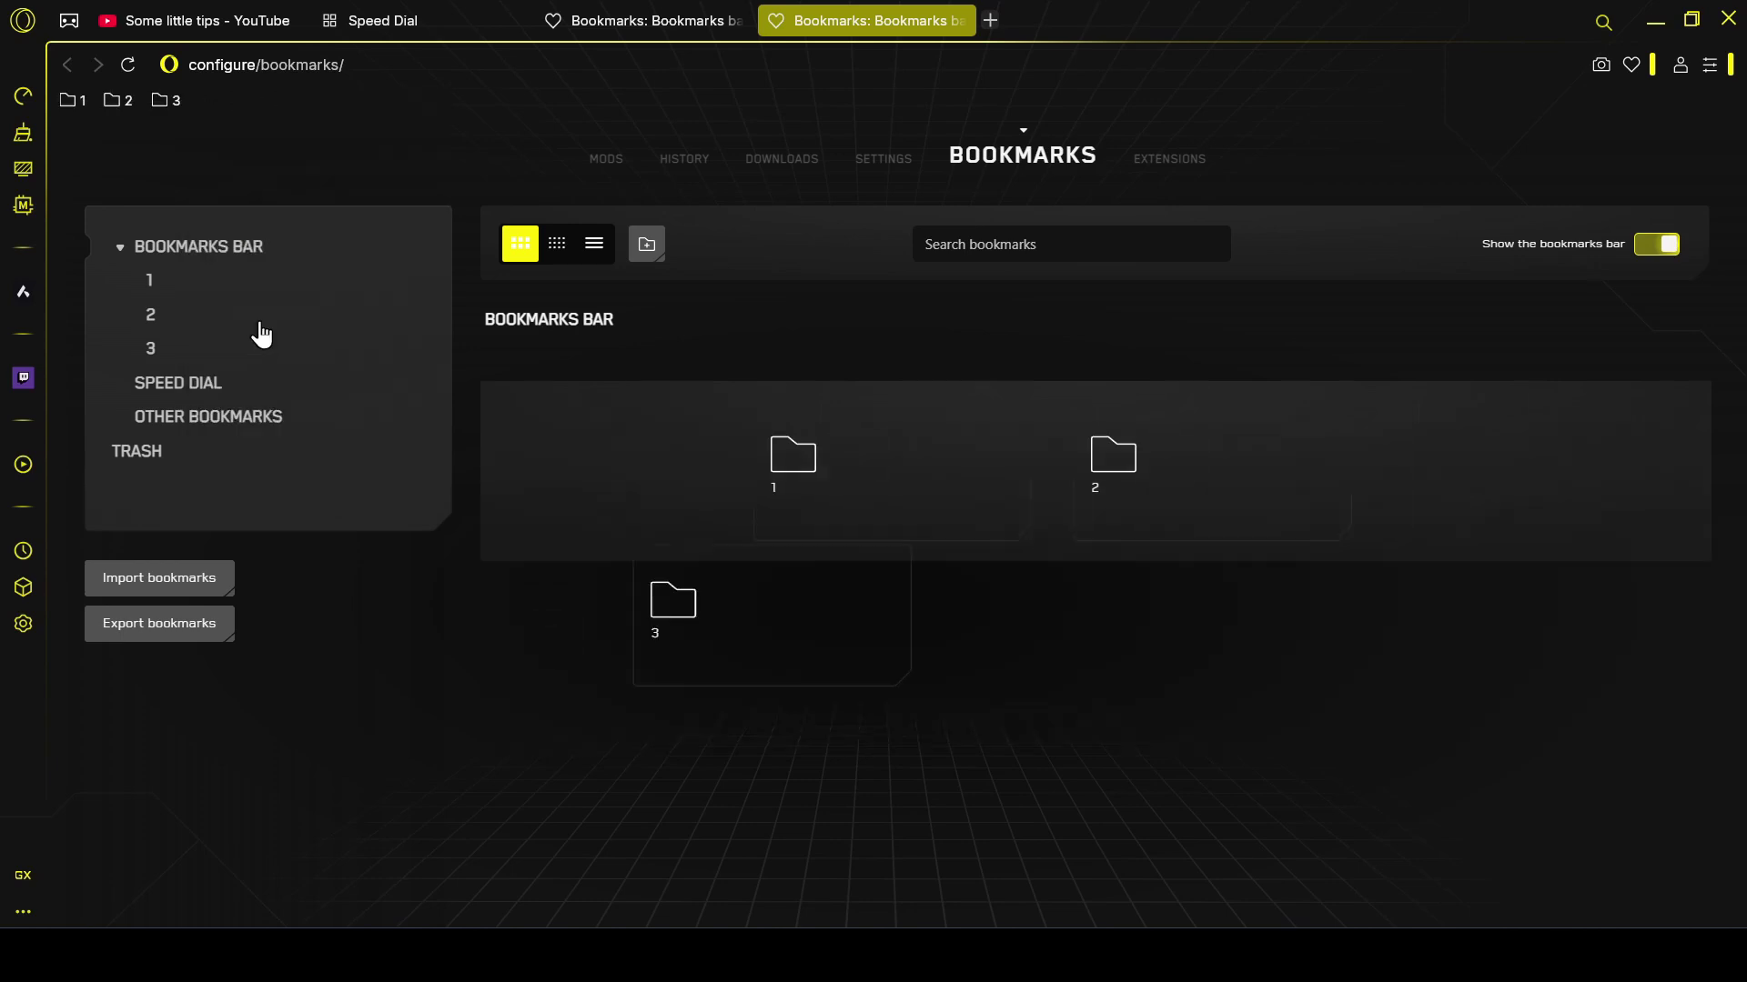
{"action": "right_click", "coordinate": [171, 100]}
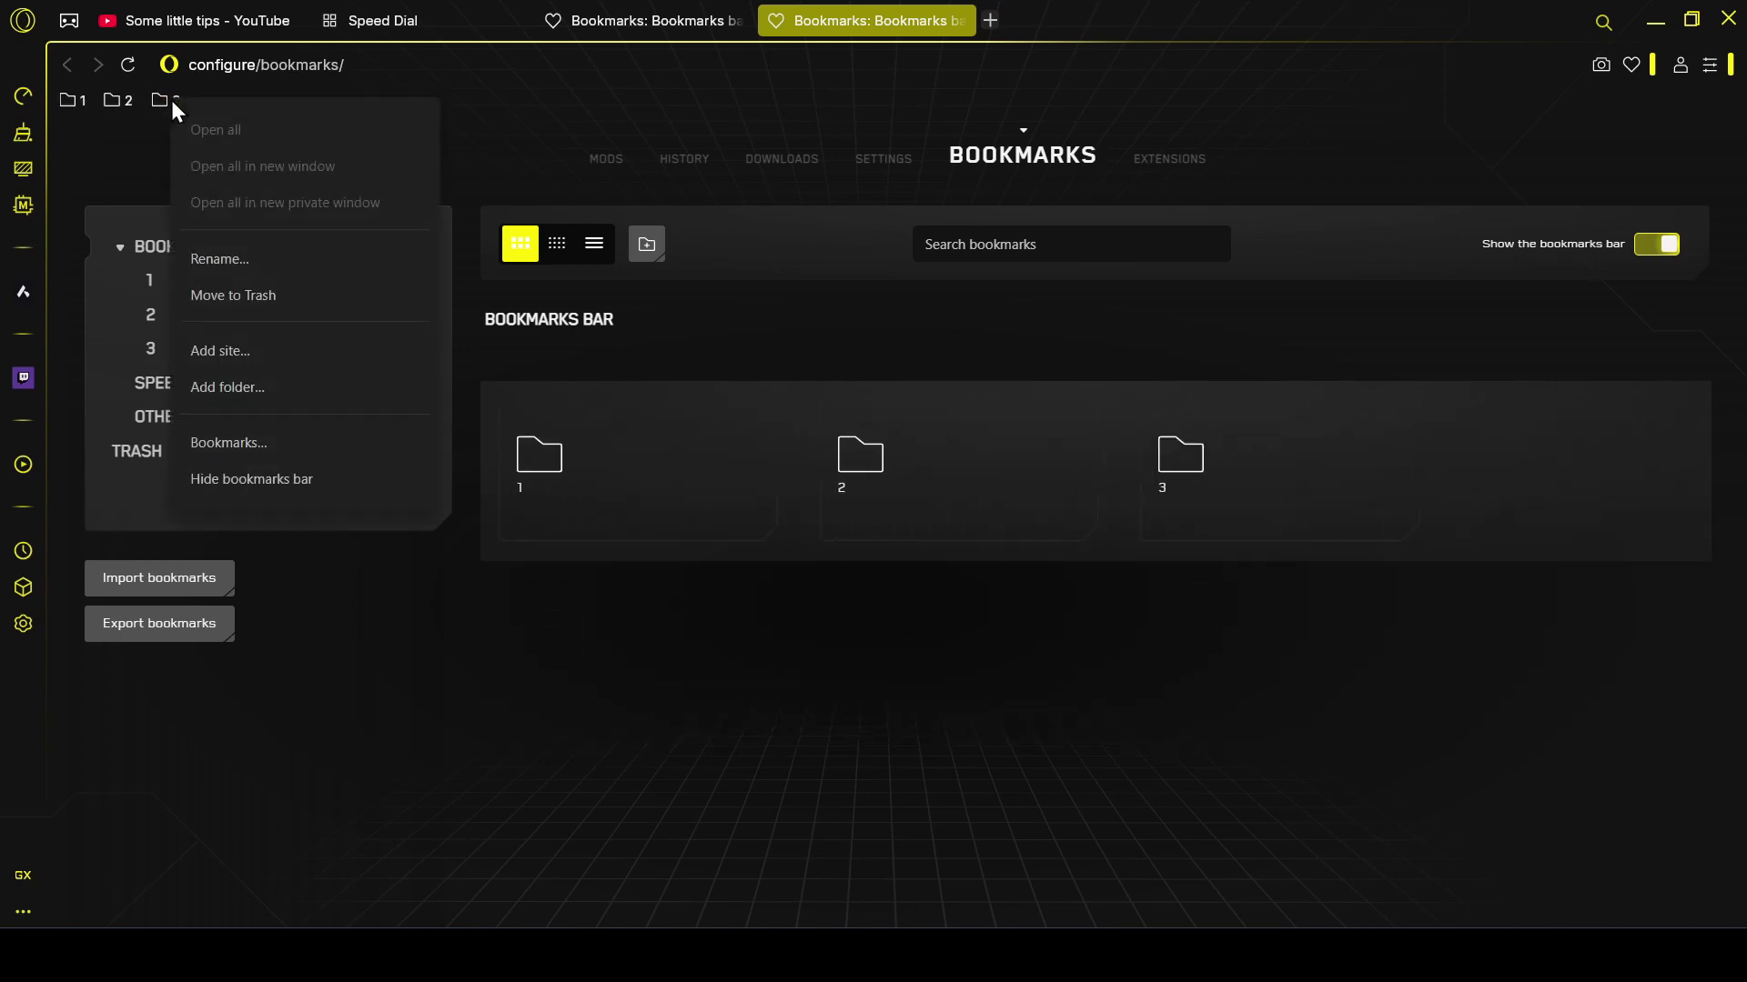
{"action": "left_click", "coordinate": [264, 298]}
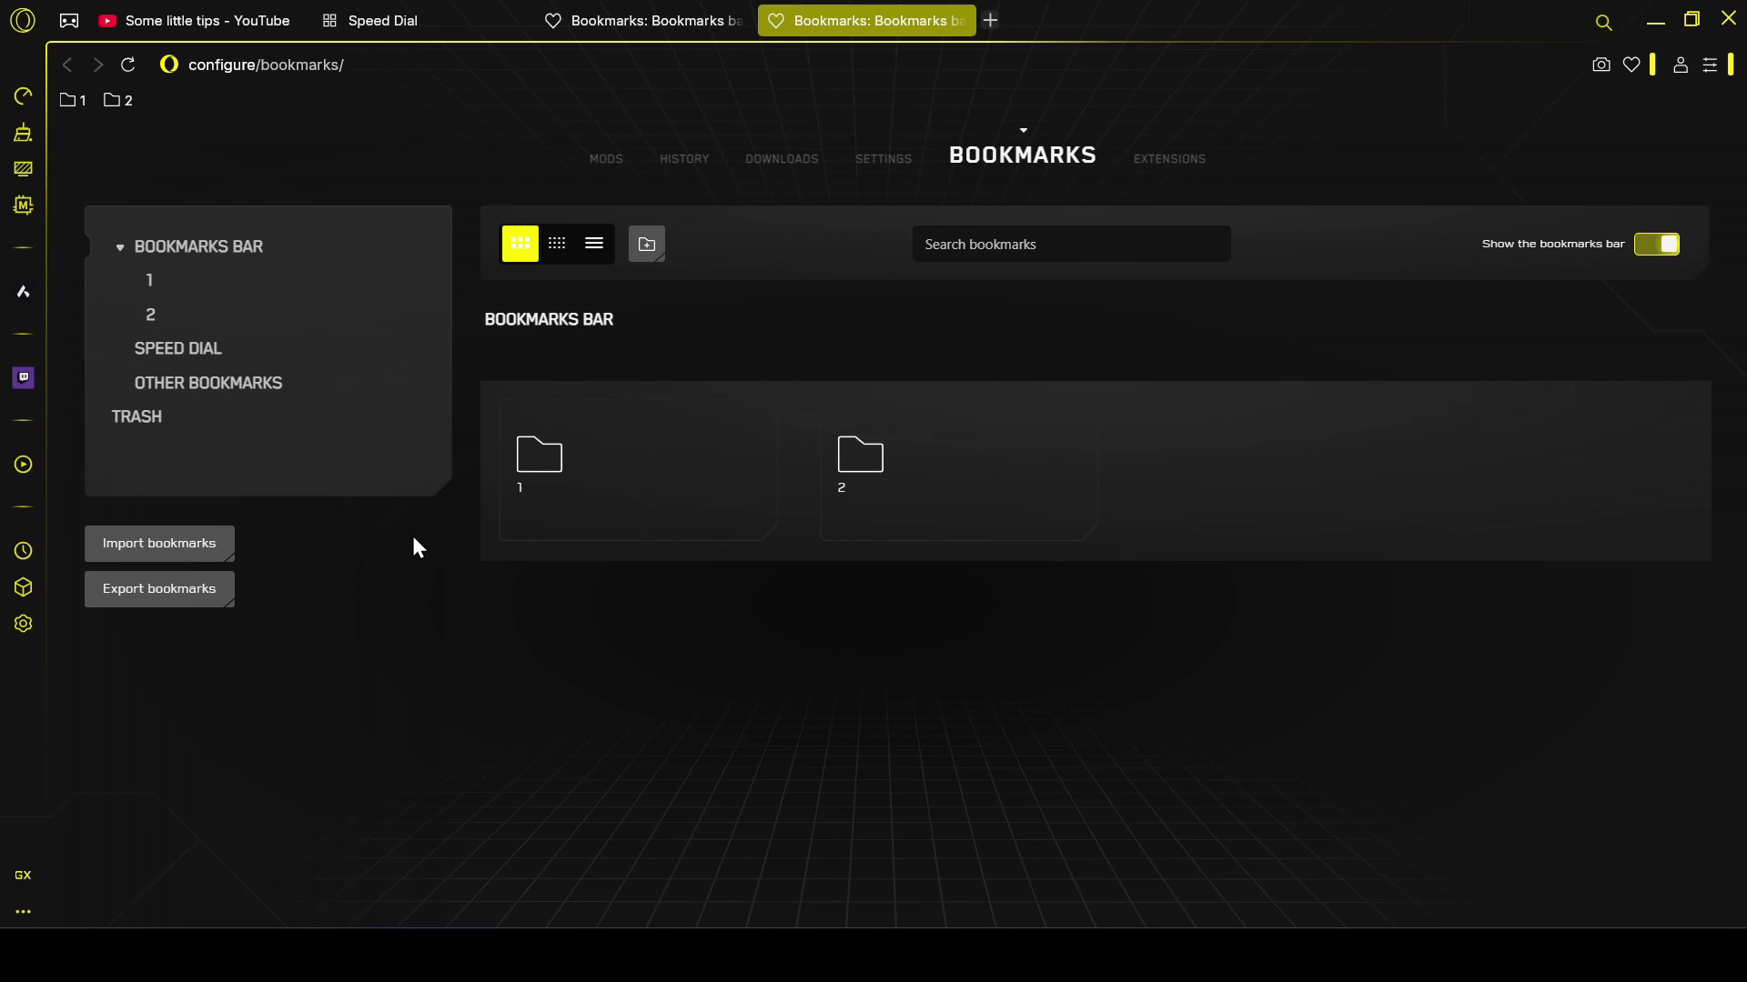